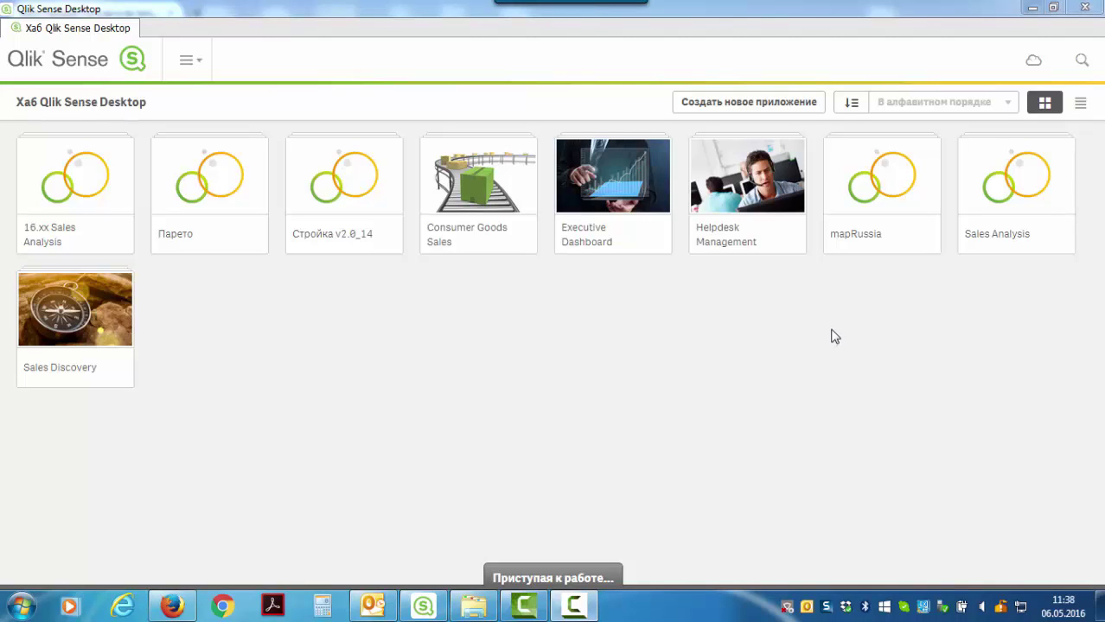
Step: Switch to Firefox and open the download page for the full CSV database of Russian cities and postal codes from база-городов.рф
left_click(172, 606)
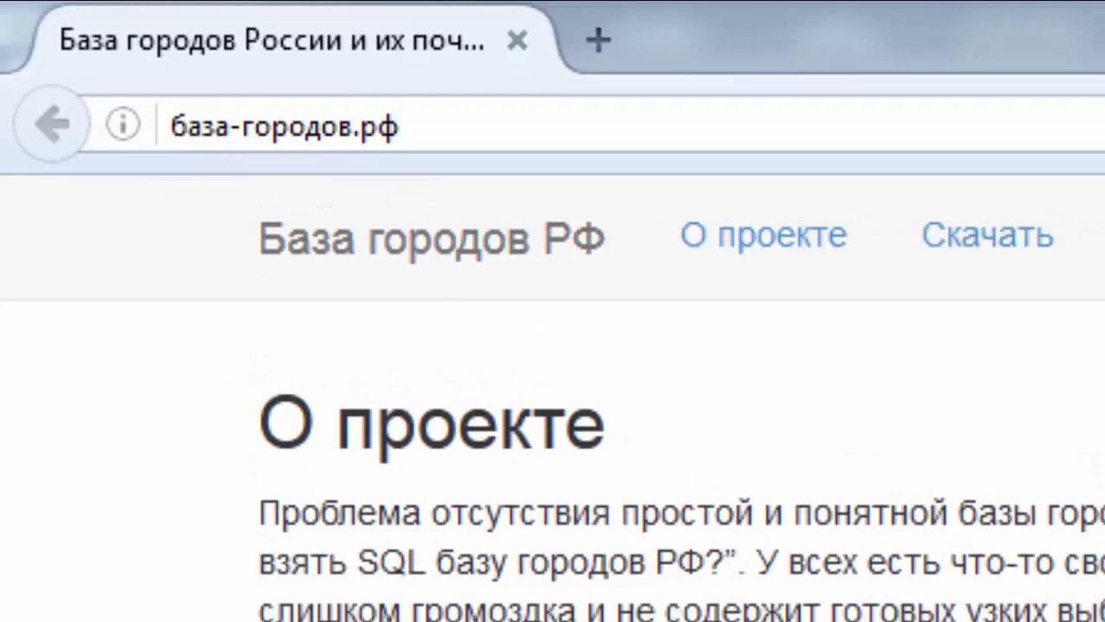
scroll(760, 453, "down", 10)
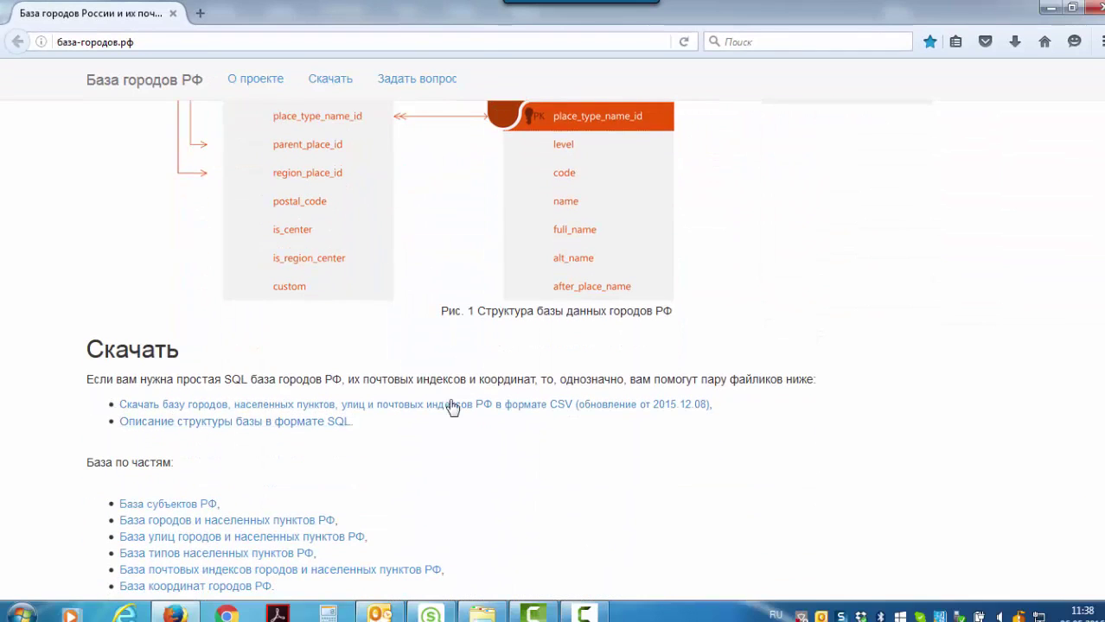
left_click(541, 408)
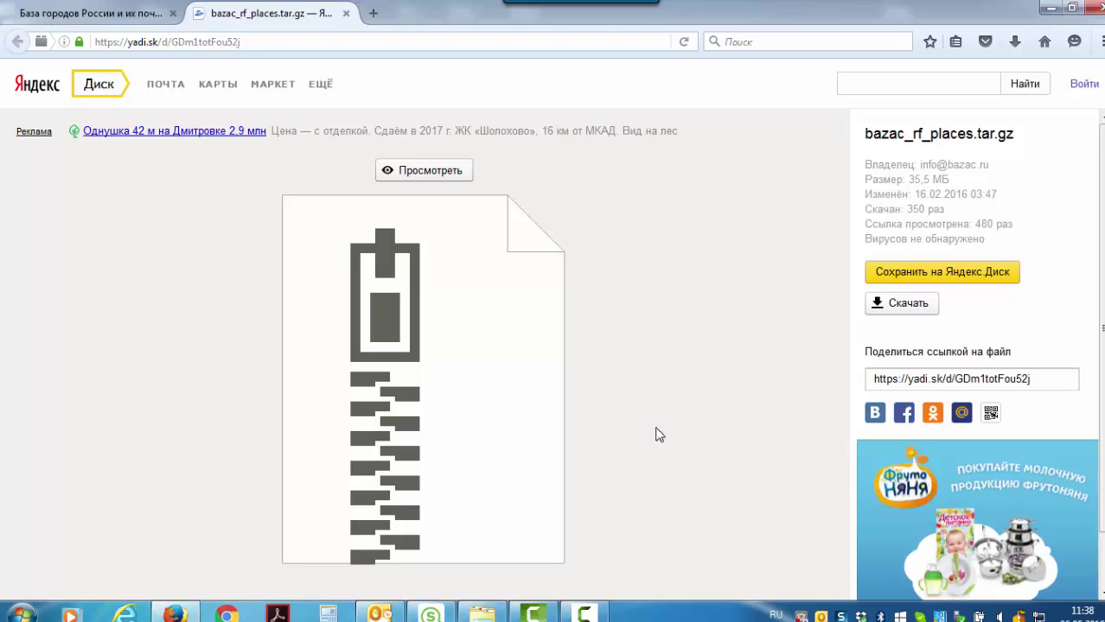
Step: Open places_coordinates.csv from the ДляКарты folder in Excel, dismissing the think-cell license prompt, and maximize the workbook window
left_click(480, 610)
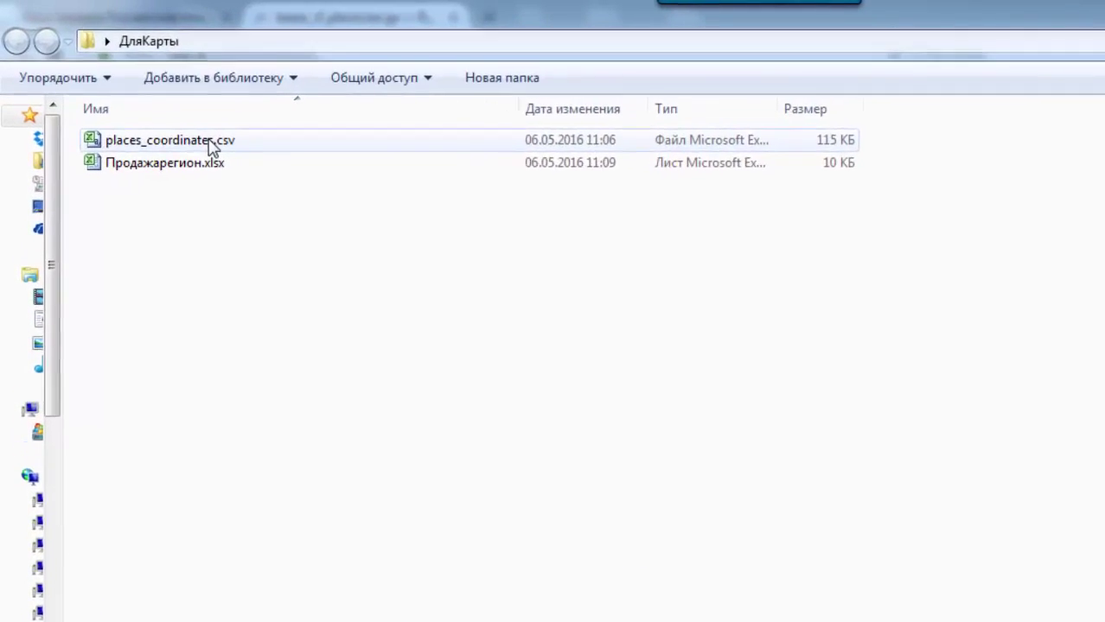
left_click(175, 118)
double_click(242, 164)
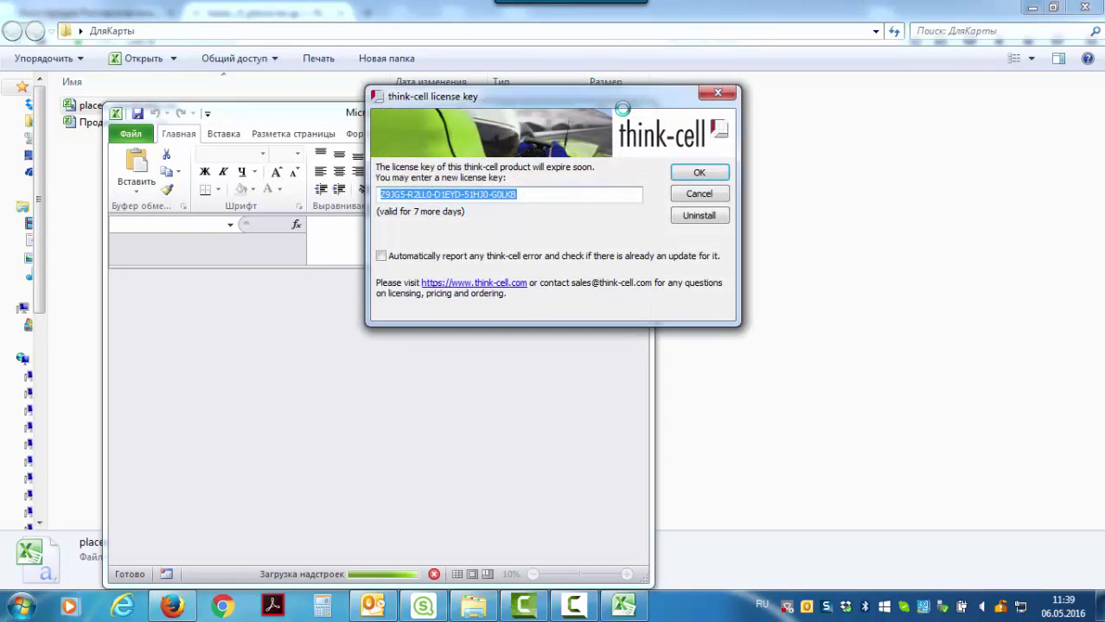
left_click(730, 96)
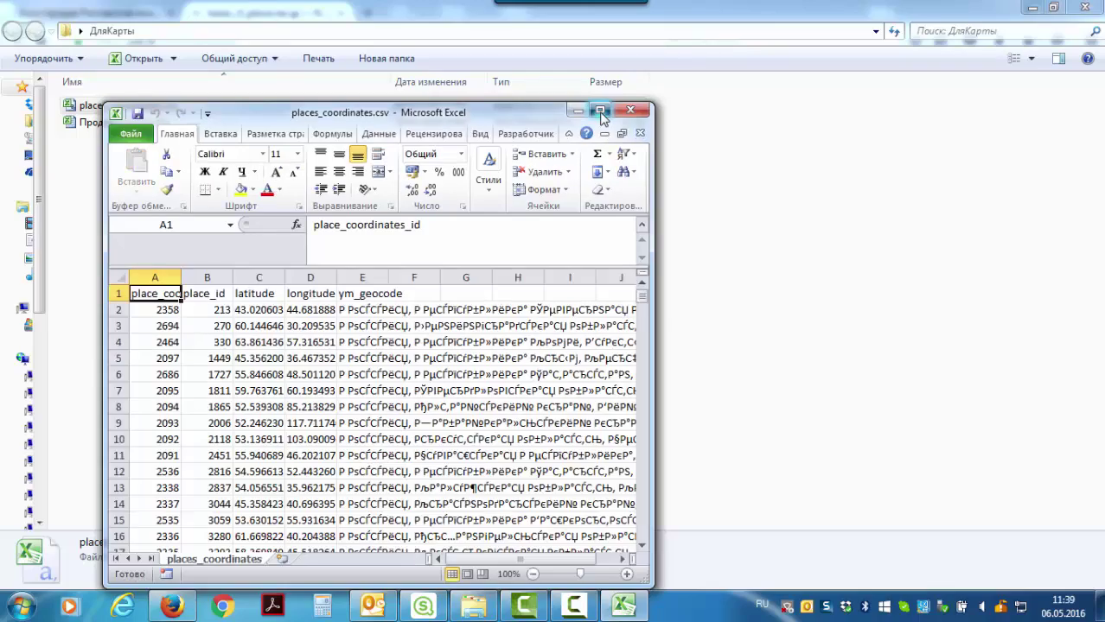
left_click(600, 111)
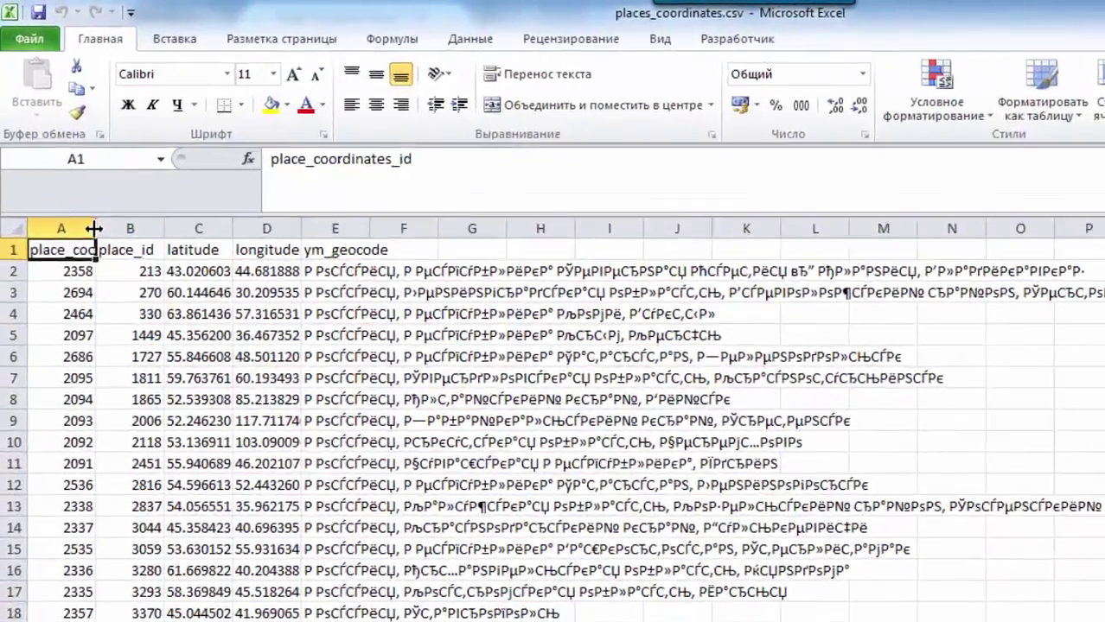
Step: Widen column A to fit its header and examine the place_coordinates_id, latitude and longitude columns
left_click_drag(73, 173, 132, 173)
left_click(168, 312)
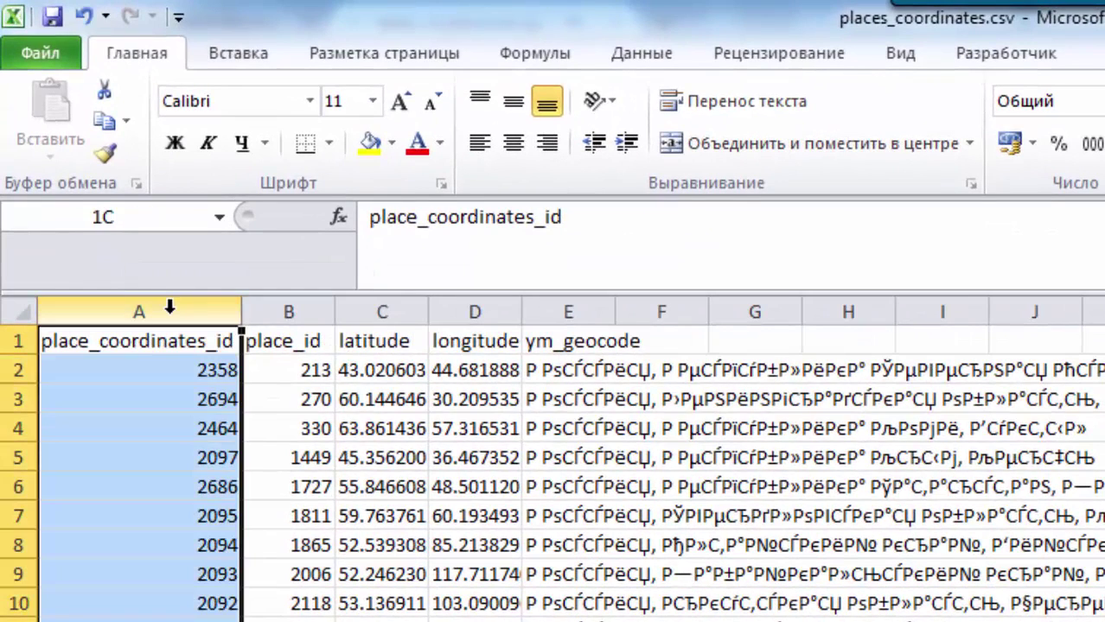
left_click(404, 300)
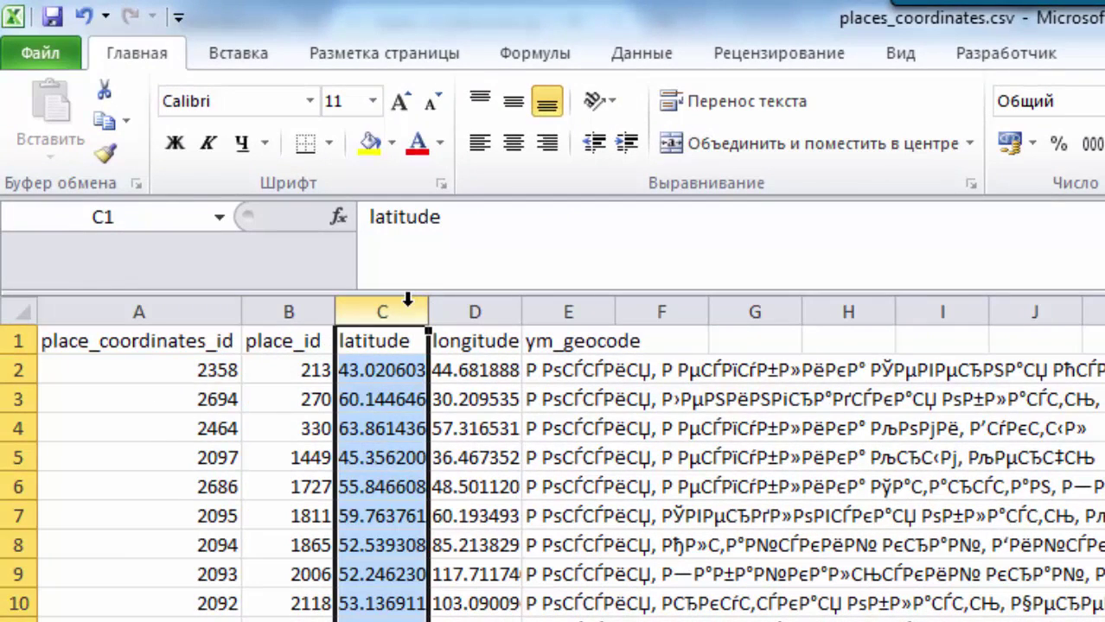
left_click(497, 300)
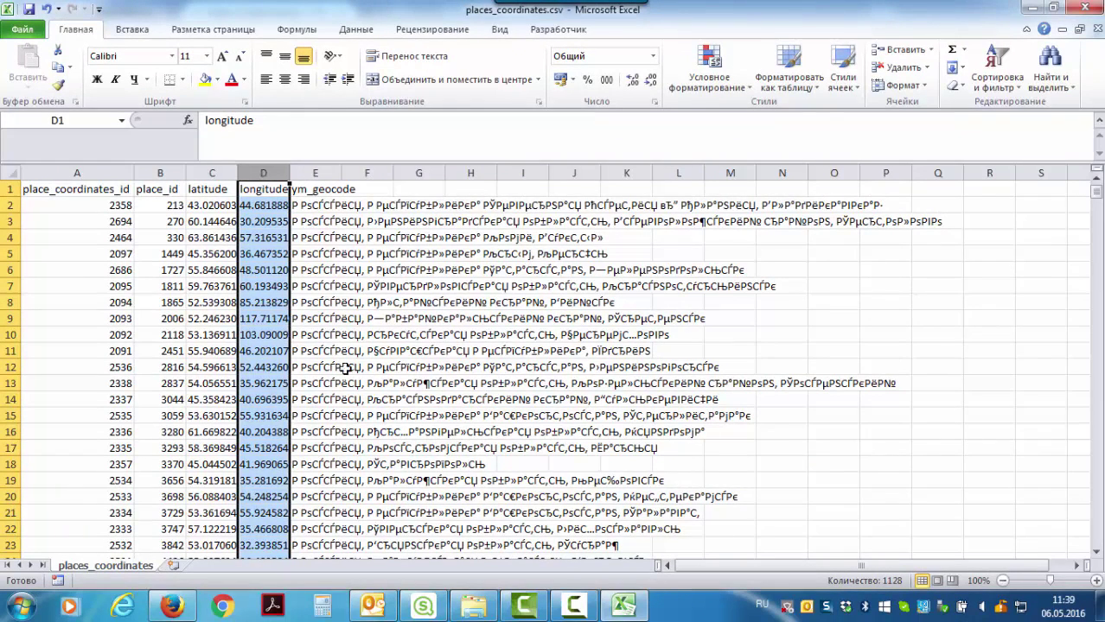
Step: Open Продажарегион.xlsx from the ДляКарты folder, widen column A and examine the place_coordinates_id and Продажи columns
left_click(473, 605)
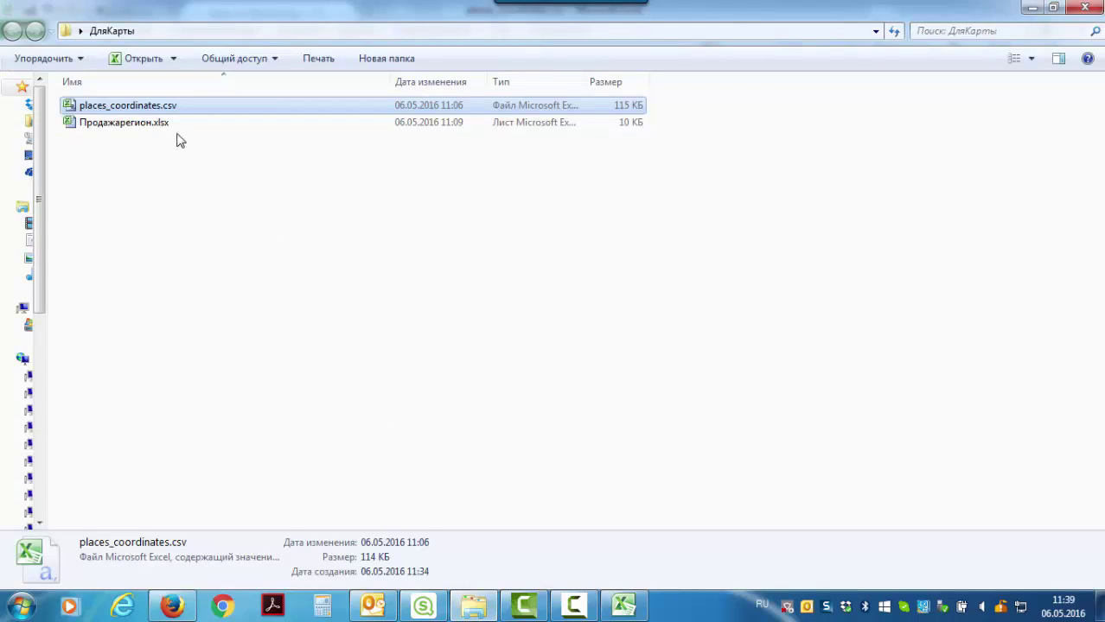
double_click(143, 128)
scroll(171, 243, "up", 5)
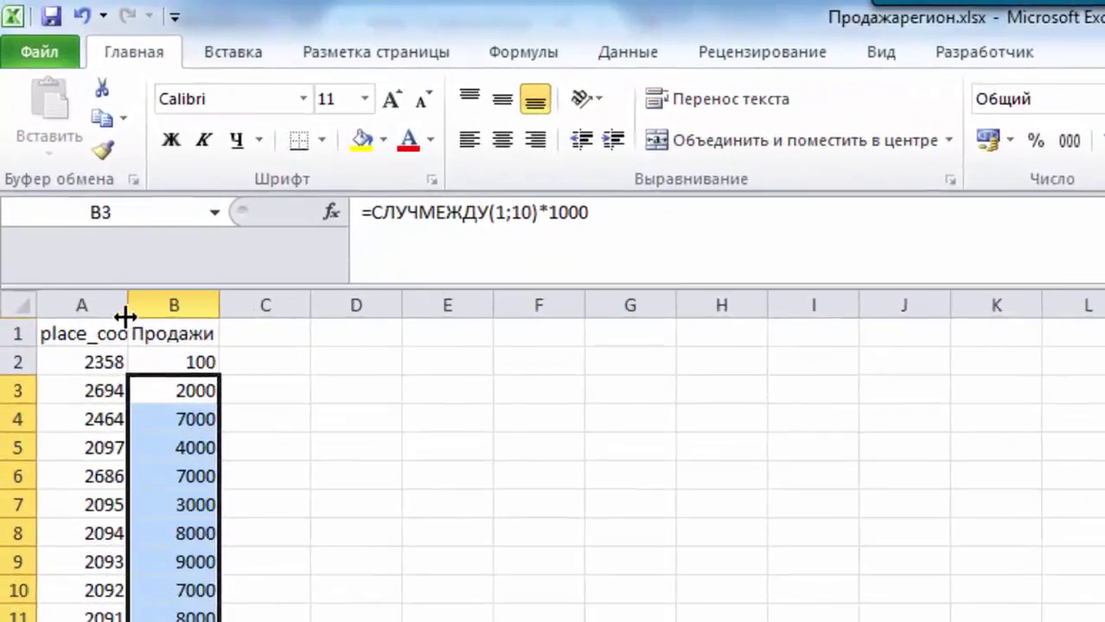
left_click_drag(75, 173, 75, 173)
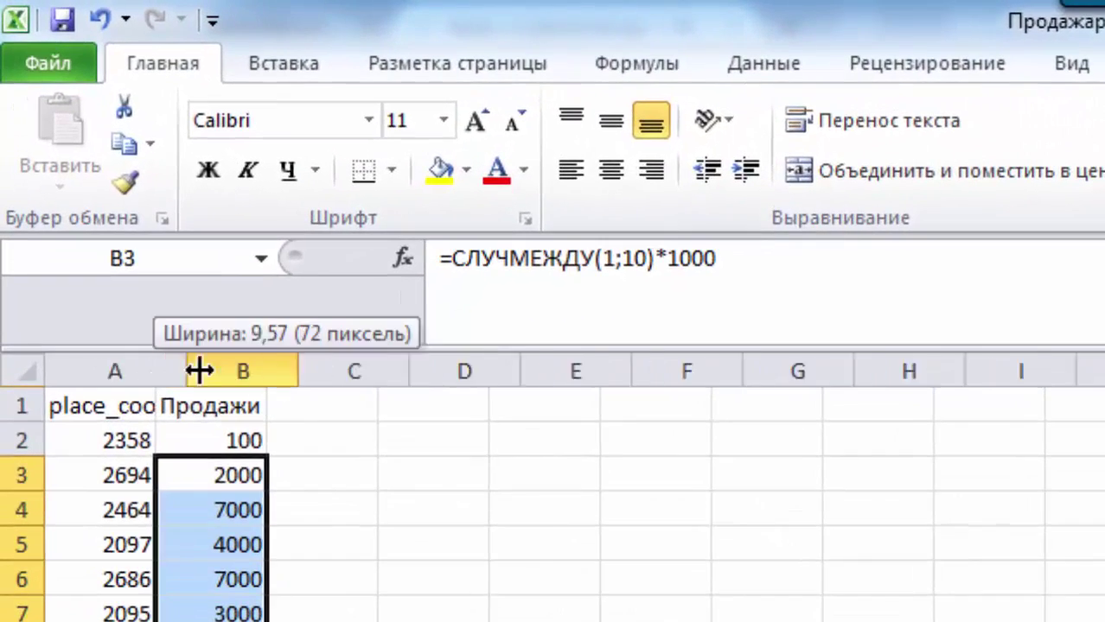
left_click_drag(189, 371, 255, 362)
left_click(173, 361)
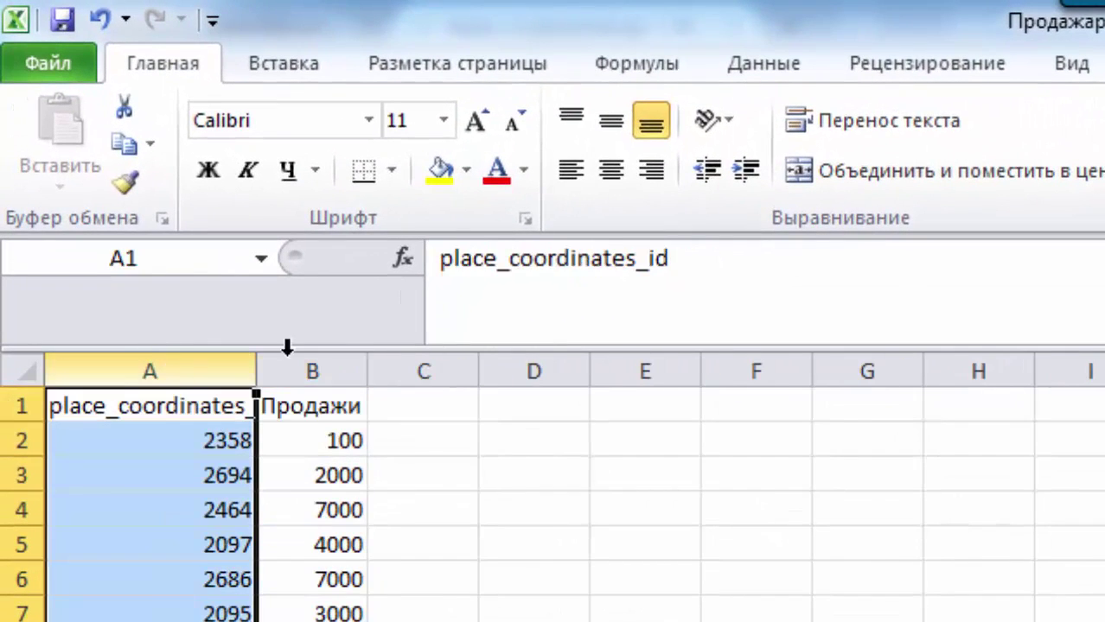
left_click(335, 360)
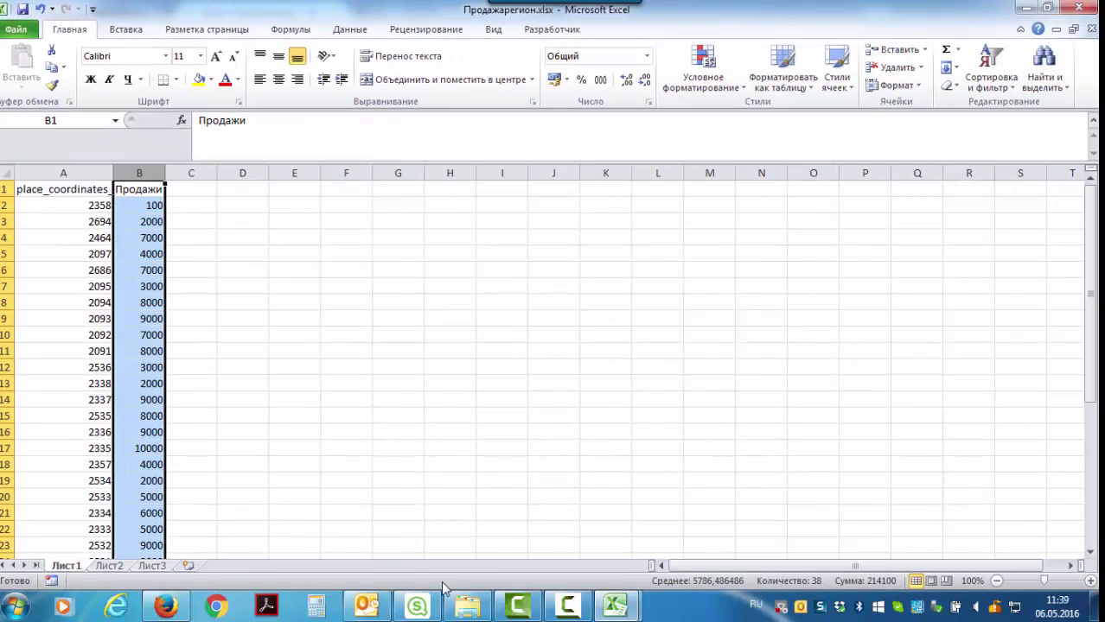
Step: Switch to Qlik Sense Desktop, create a new app named КартаРоссии and open it
left_click(419, 605)
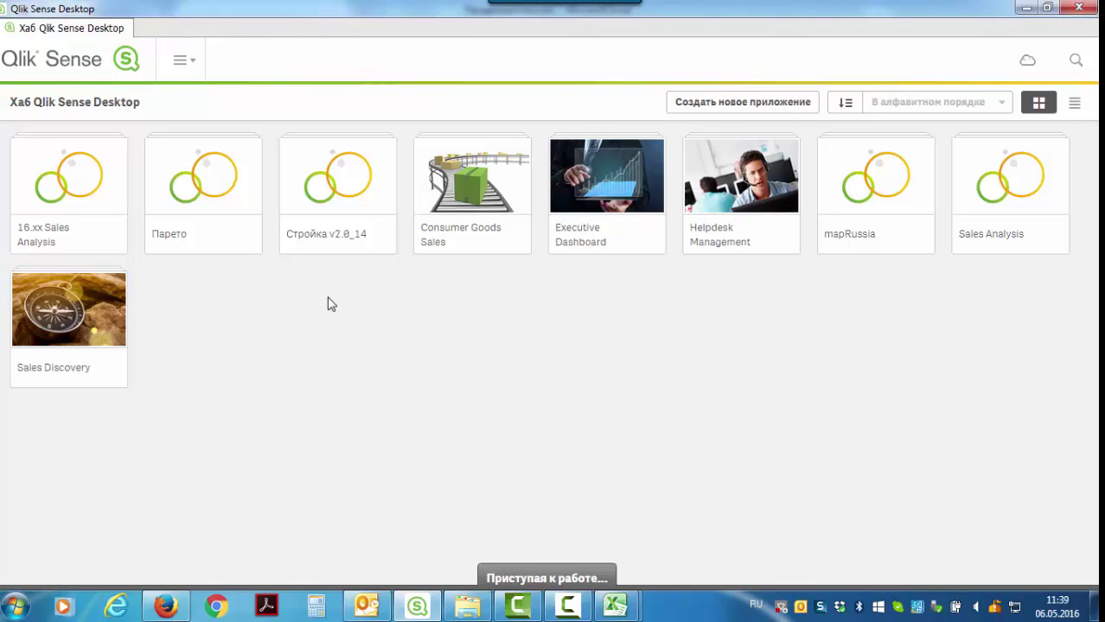
left_click(796, 115)
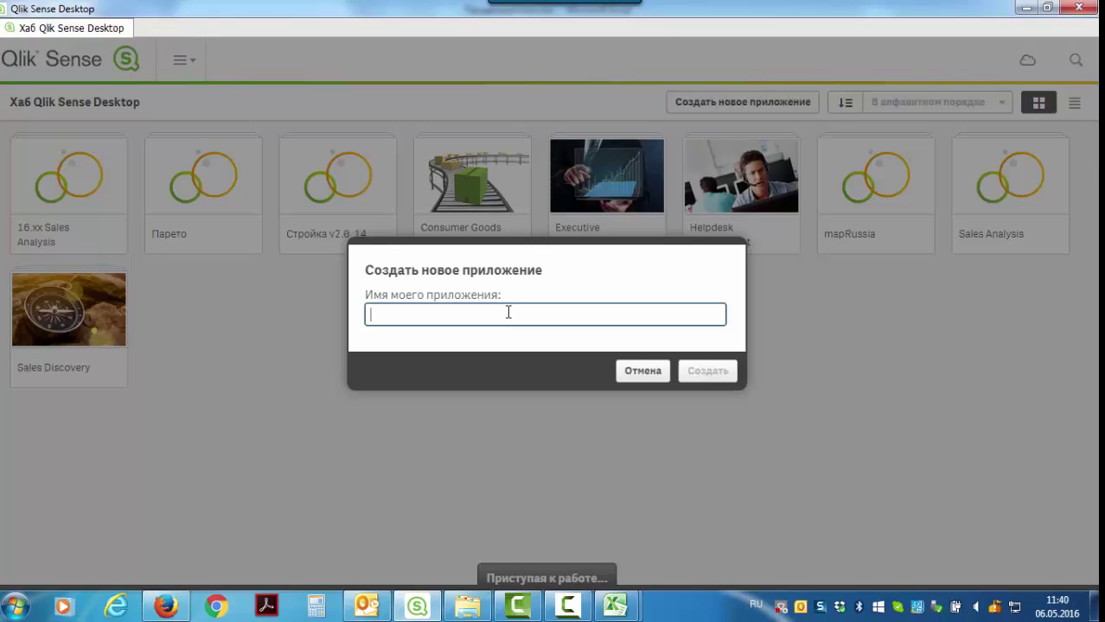
type("К")
key("BackSpace")
type("КартаРосии")
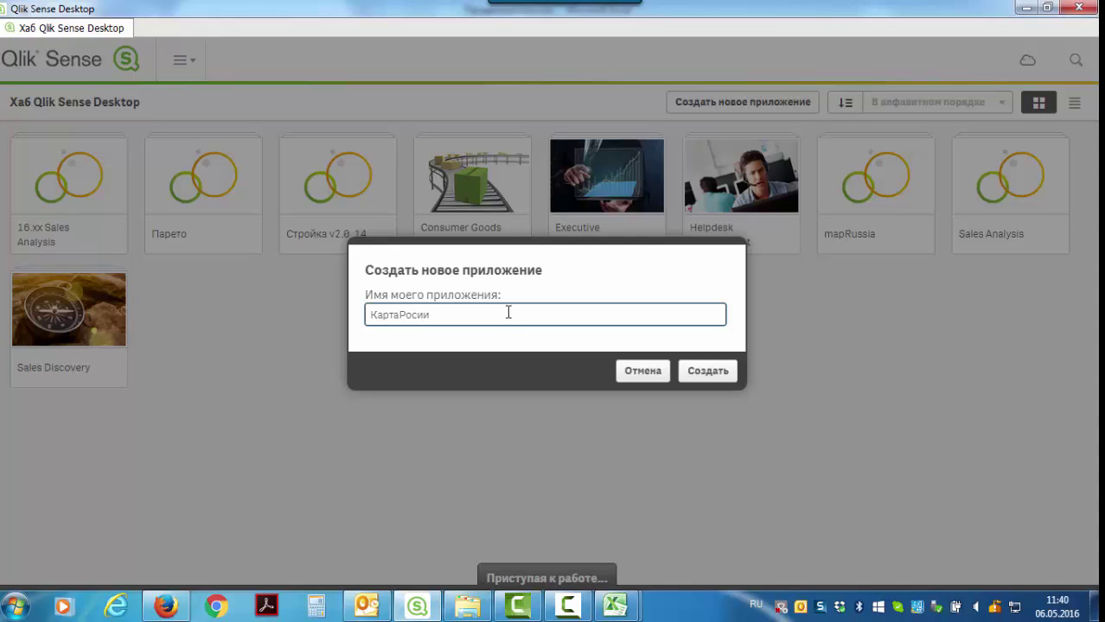
key("BackSpace")
key("BackSpace")
type("сии")
left_click(715, 372)
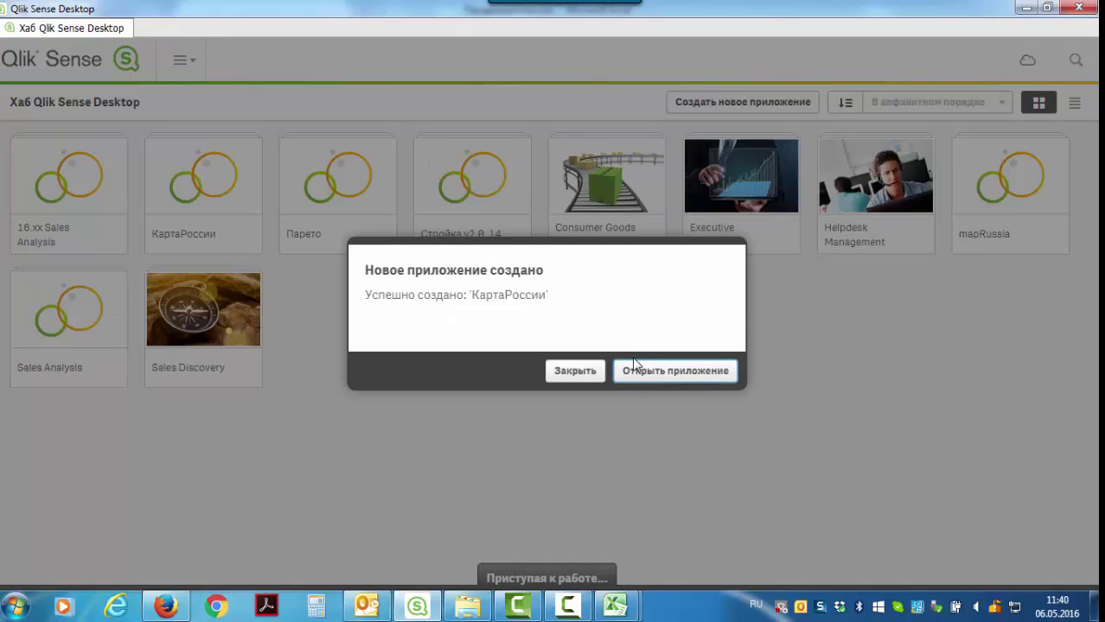
left_click(656, 371)
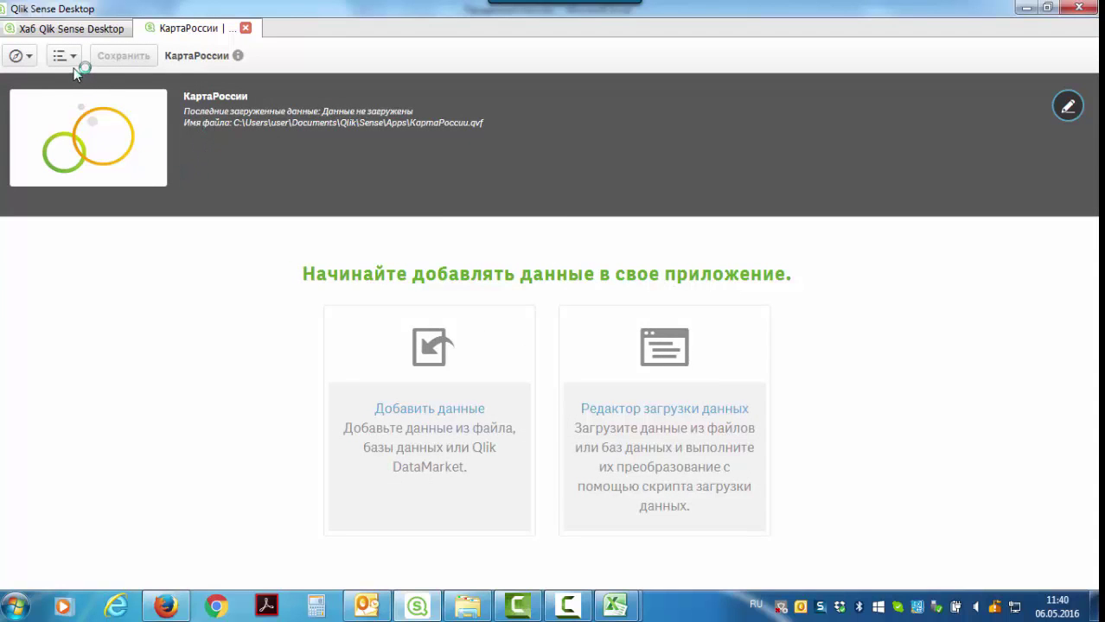
Step: In the data load editor, create a folder connection named РабочийСтол pointing to C:\Users\user\Desktop\ДляКарты
left_click(674, 450)
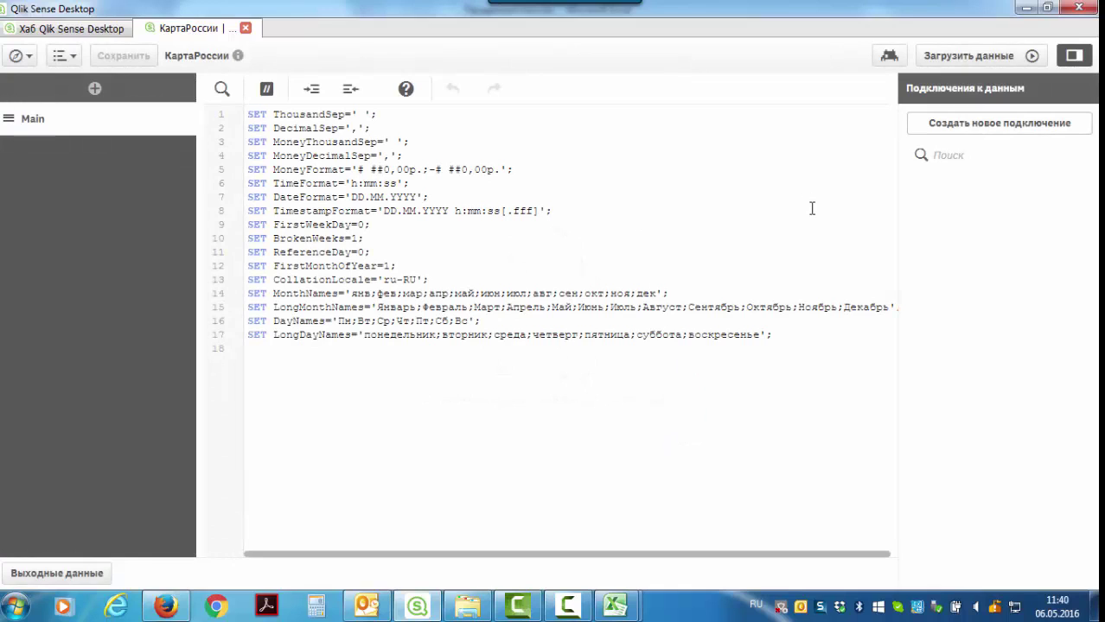
left_click(987, 133)
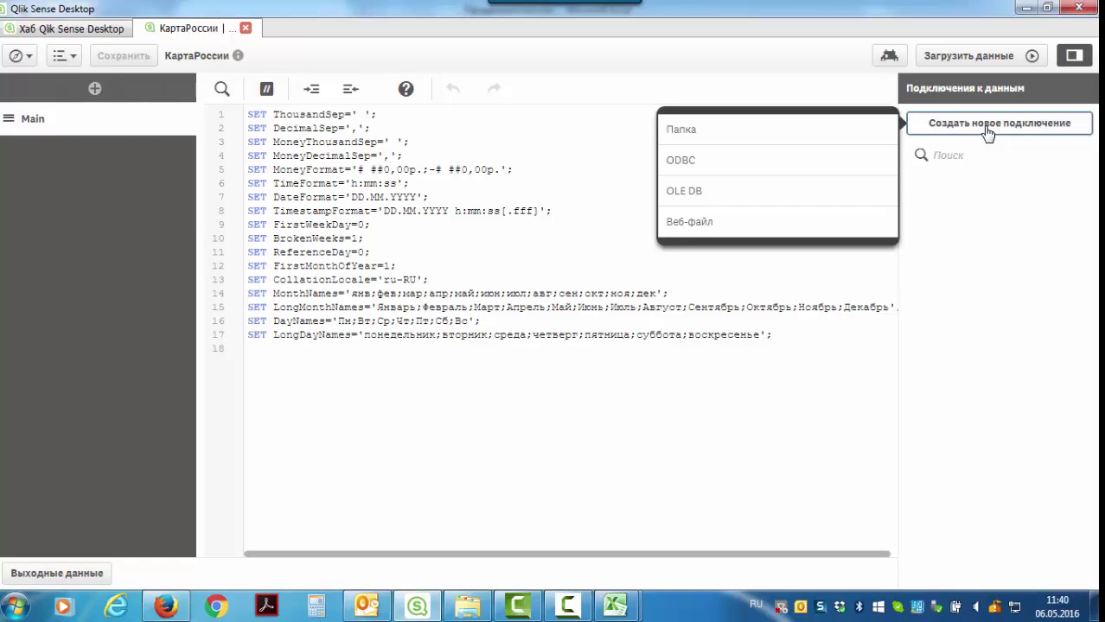
left_click(862, 132)
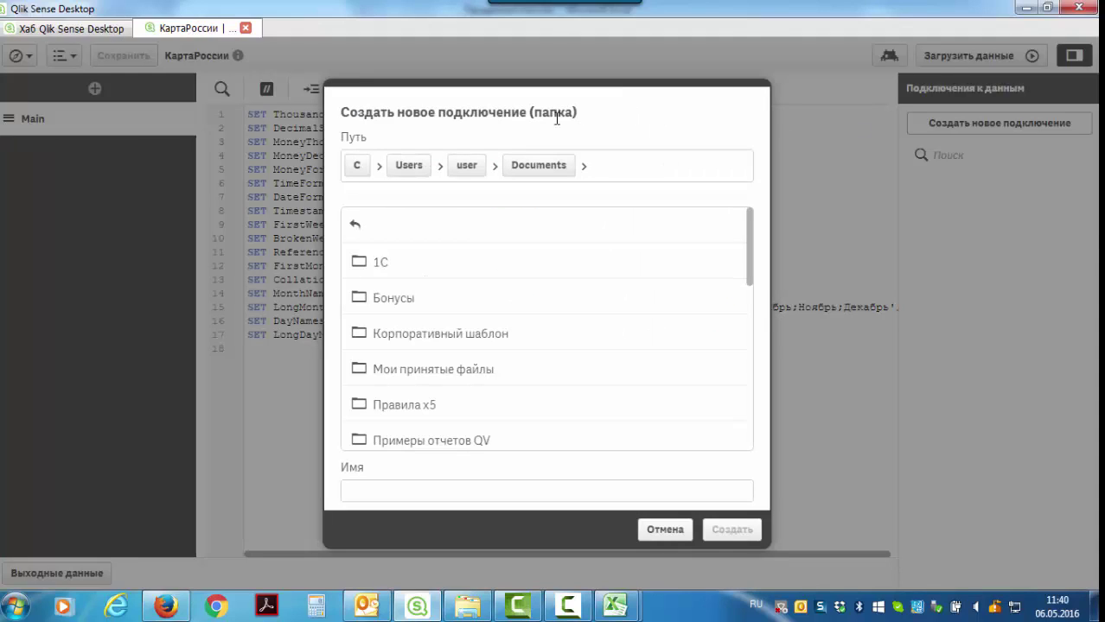
left_click(471, 167)
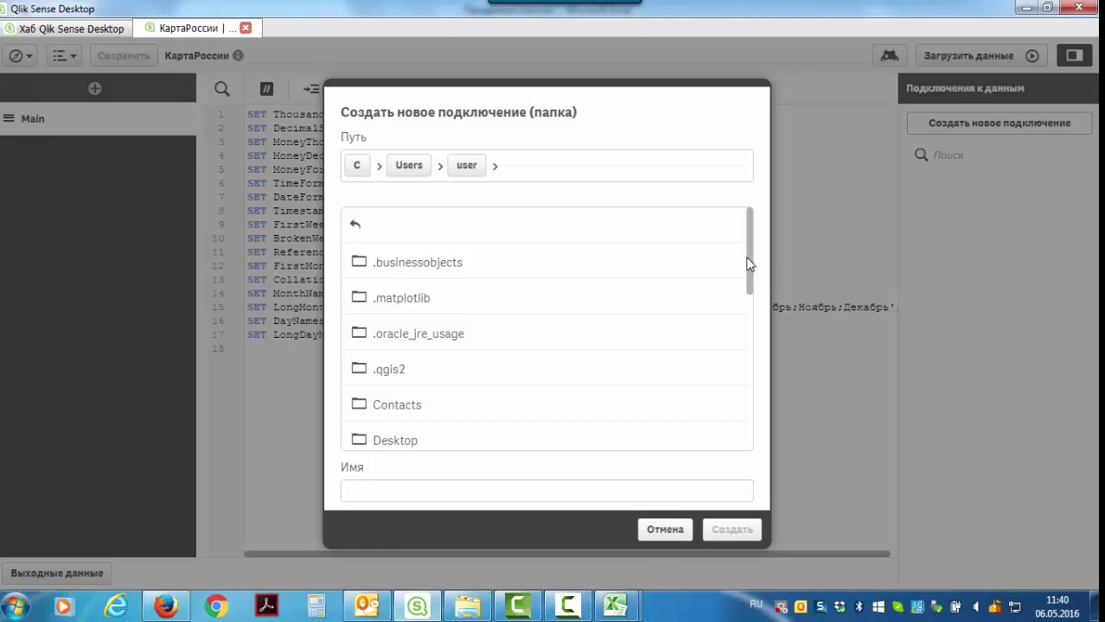
left_click_drag(748, 265, 742, 309)
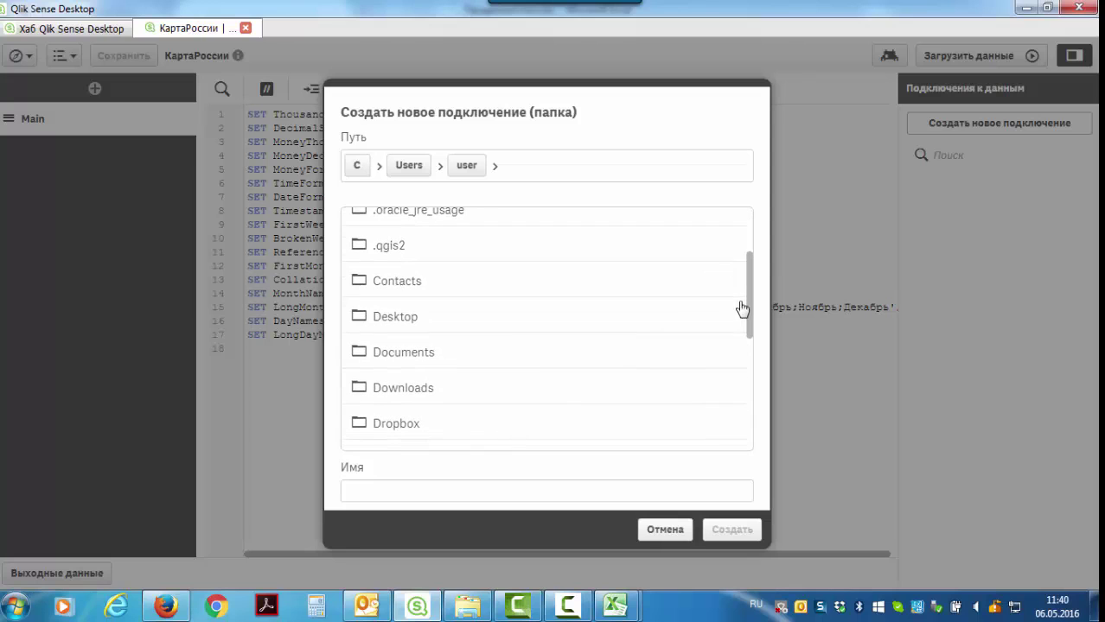
left_click(400, 317)
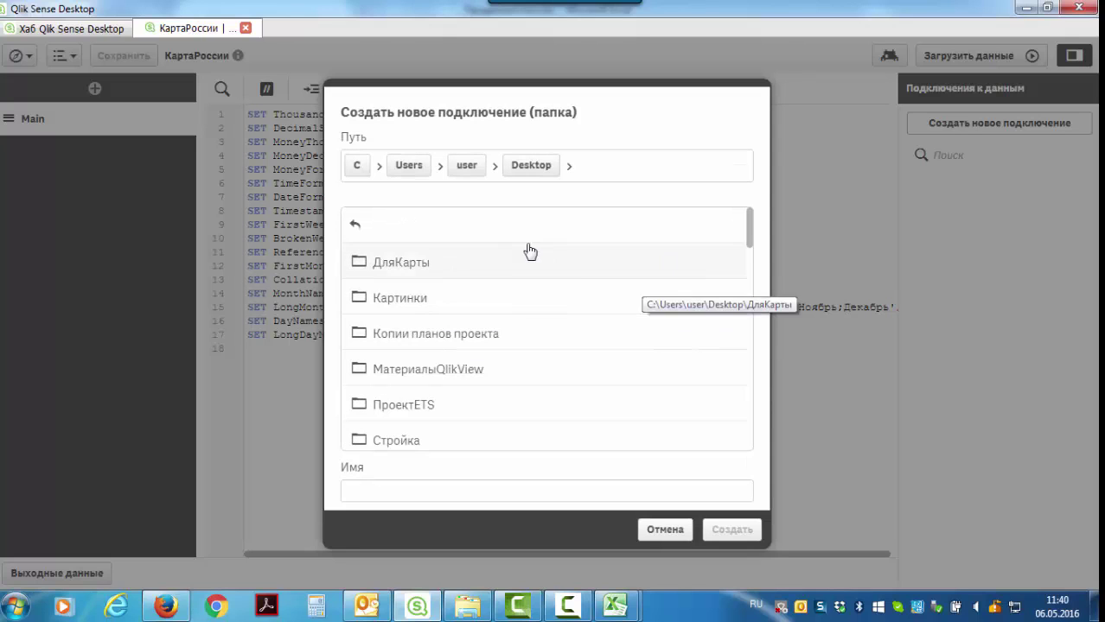
left_click(468, 260)
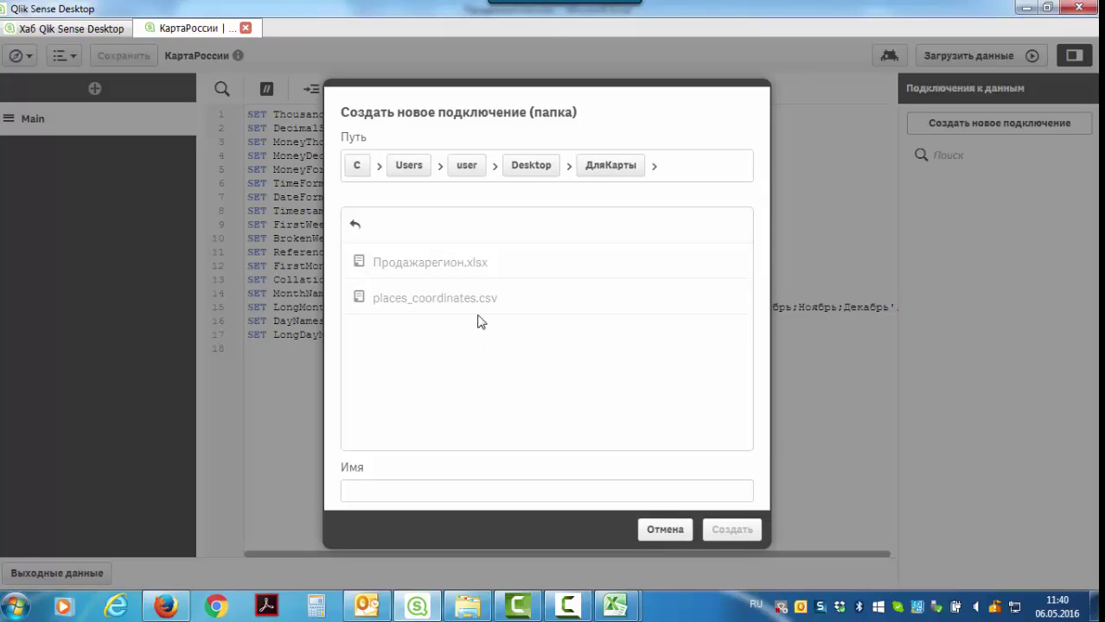
left_click(441, 488)
type("РабочийСтол")
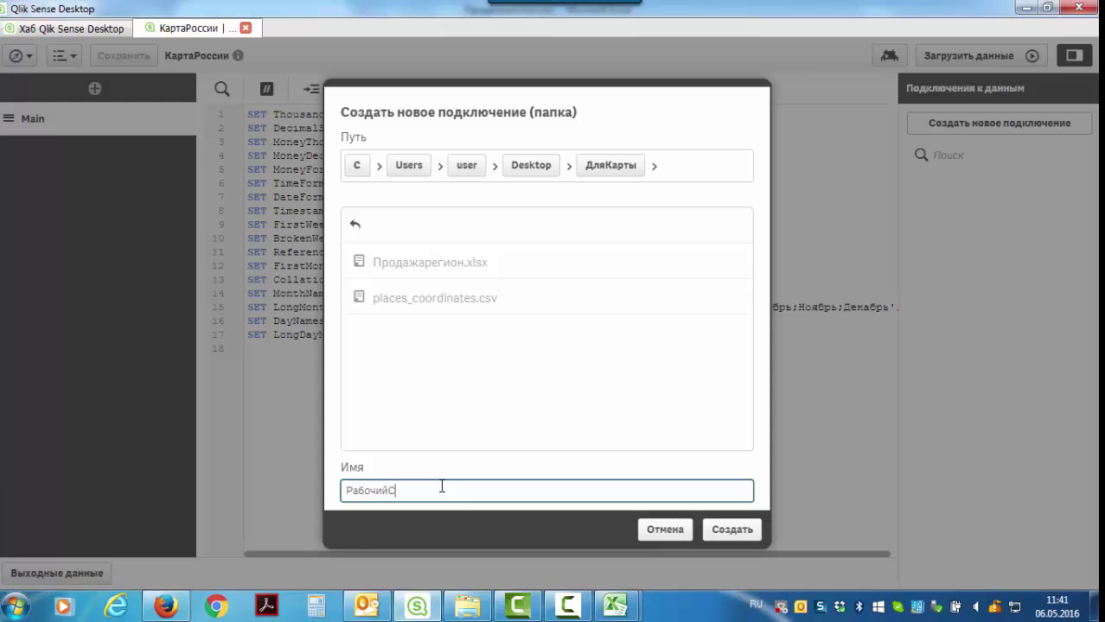
left_click(740, 528)
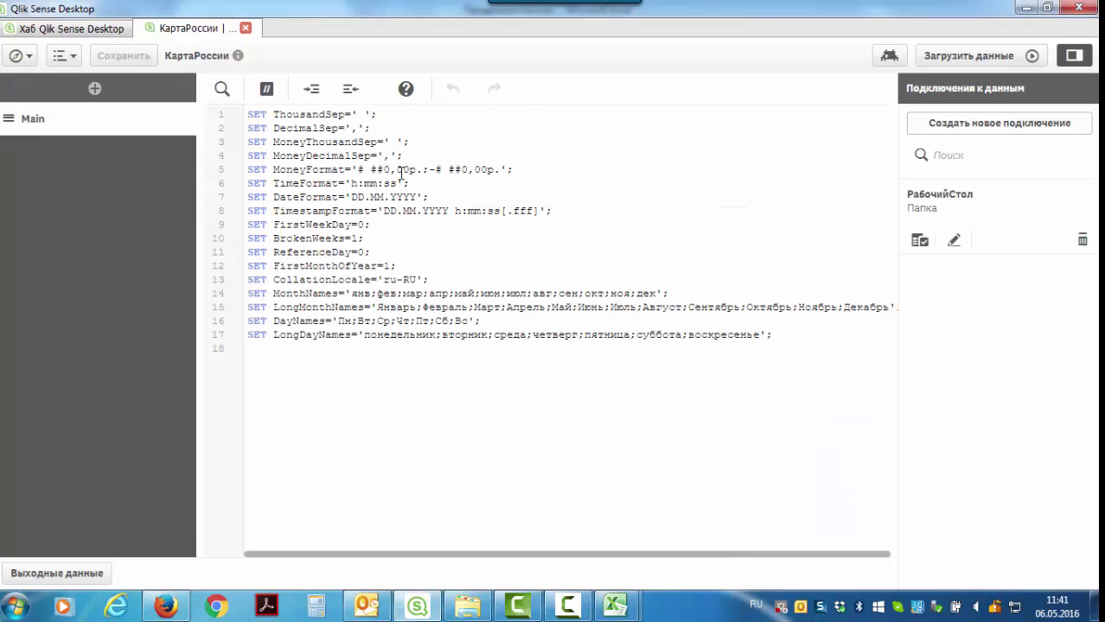
Step: Add a new script section named КартаПродаж and place the cursor in its empty script
left_click(95, 88)
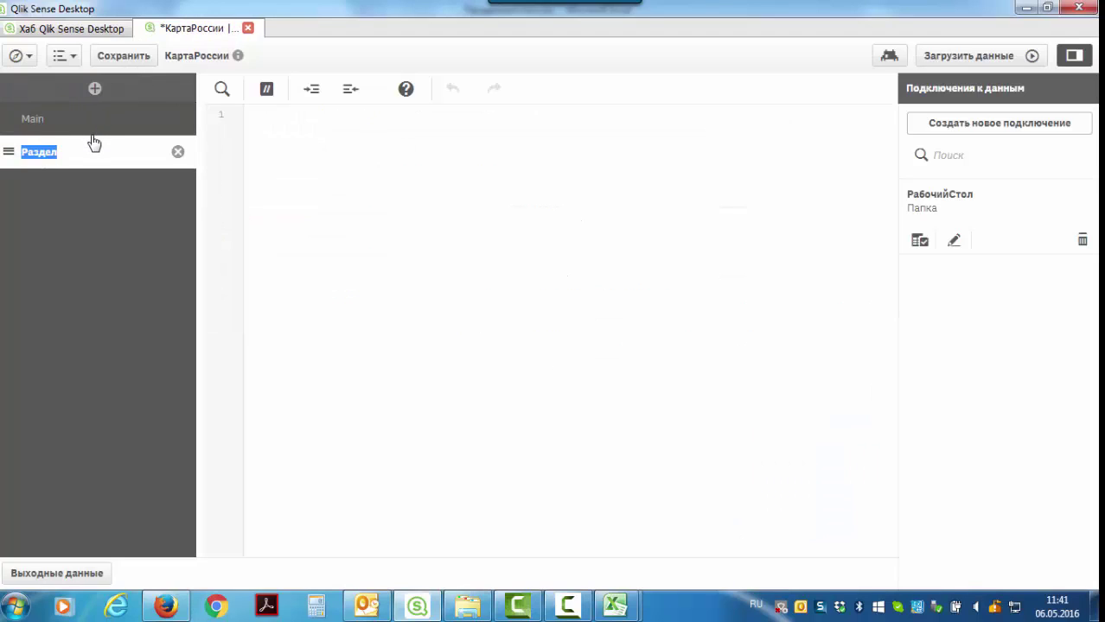
type("к")
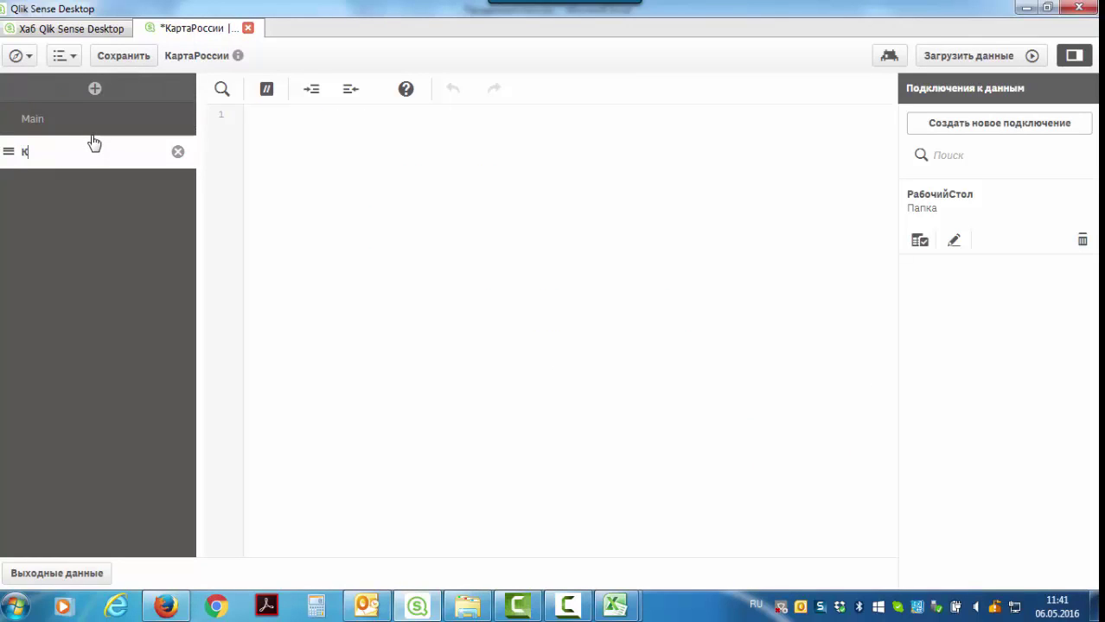
type("артаПродаж")
left_click(320, 126)
Step: Insert the load script for all fields of places_coordinates.csv from the РабочийСтол connection
left_click(916, 243)
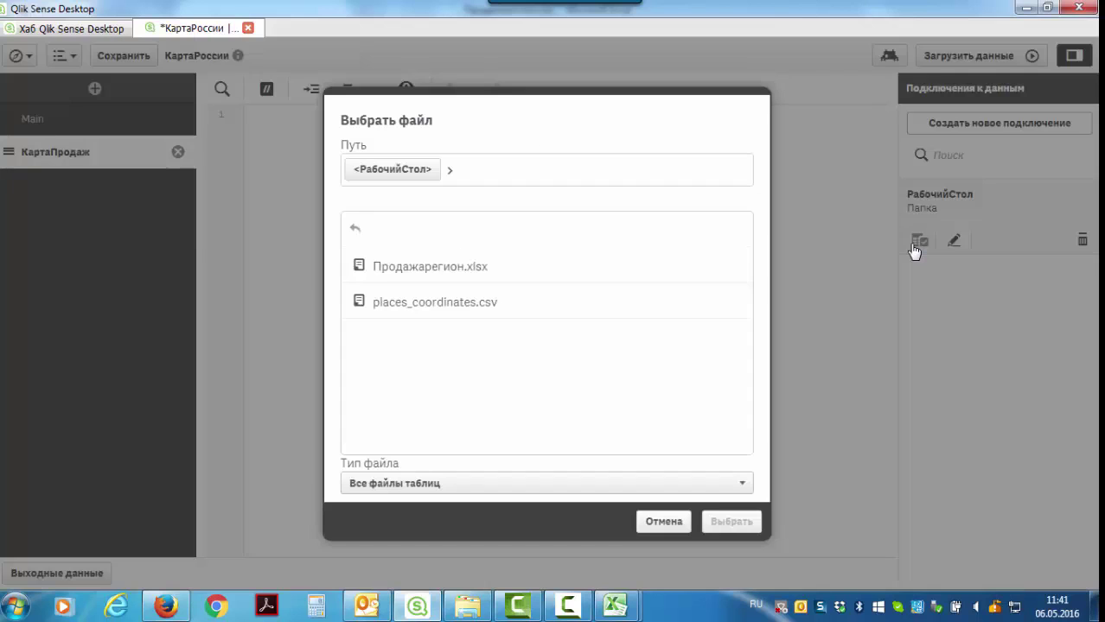
left_click(441, 305)
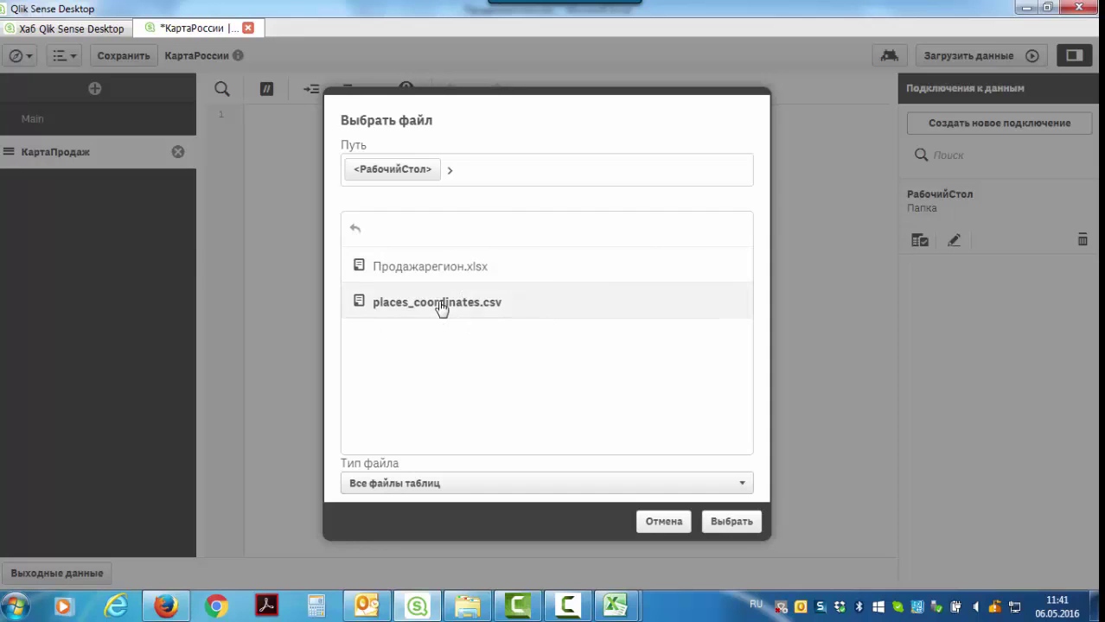
left_click(716, 524)
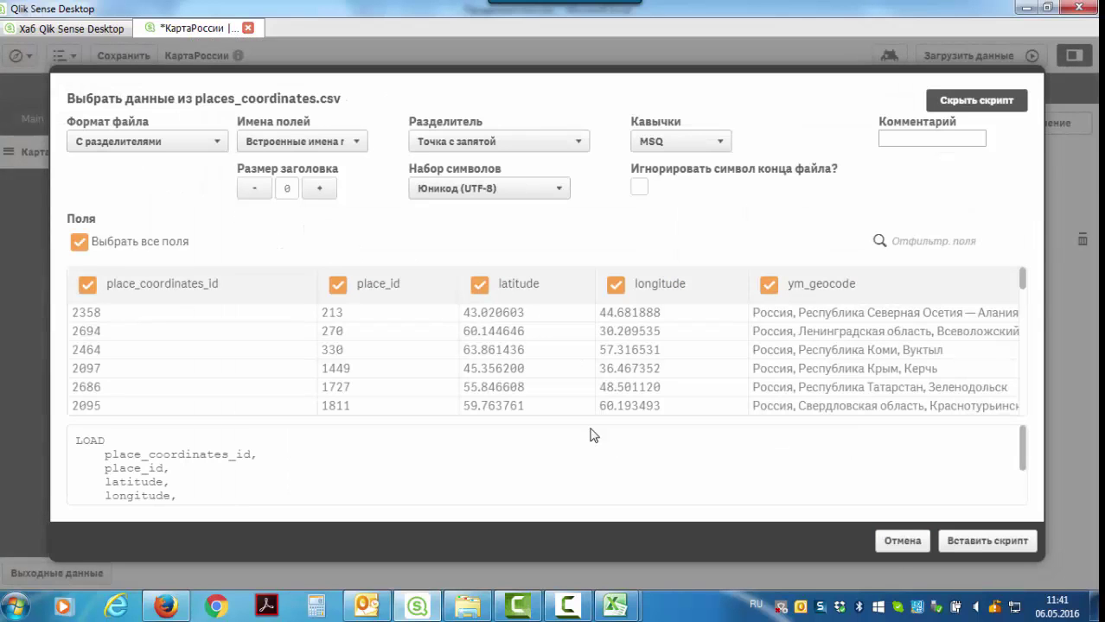
left_click(987, 541)
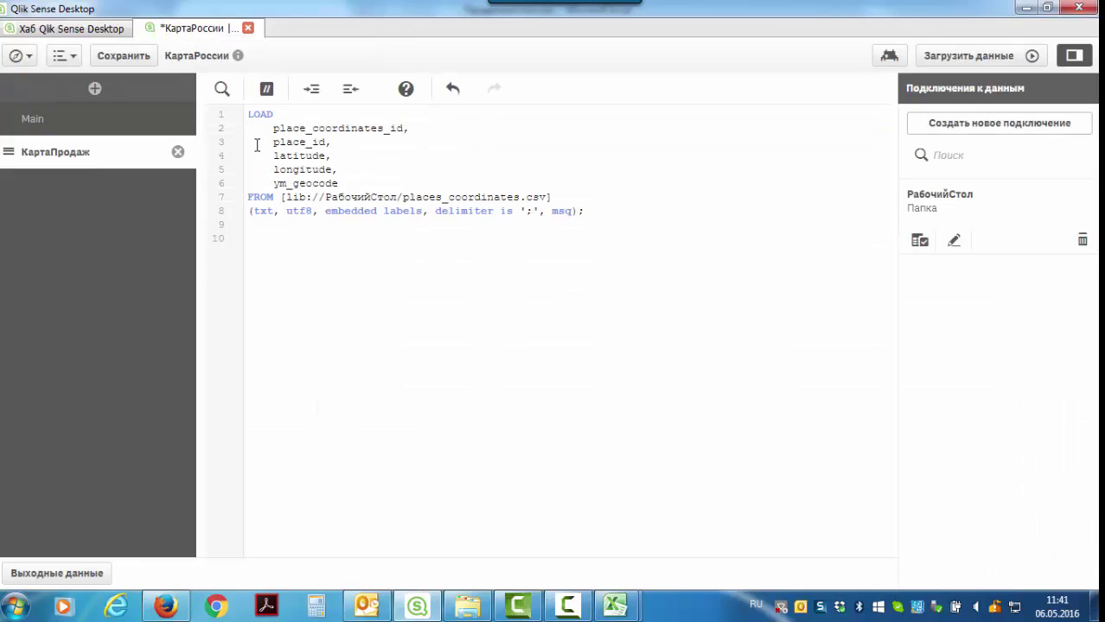
Step: Label the table Координаты: on a new line above the LOAD statement
key("Return")
type("Коор")
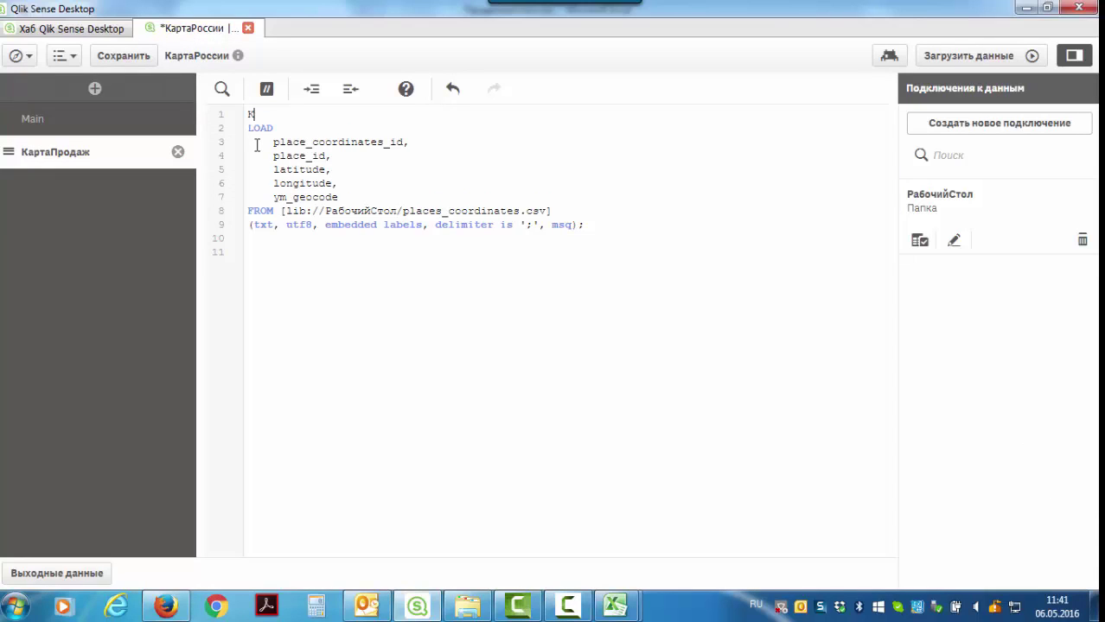
type("динаты:")
Step: Add the line GeoMakePoint() as Координаты, with empty arguments between the longitude and ym_geocode fields
key("alt+shift")
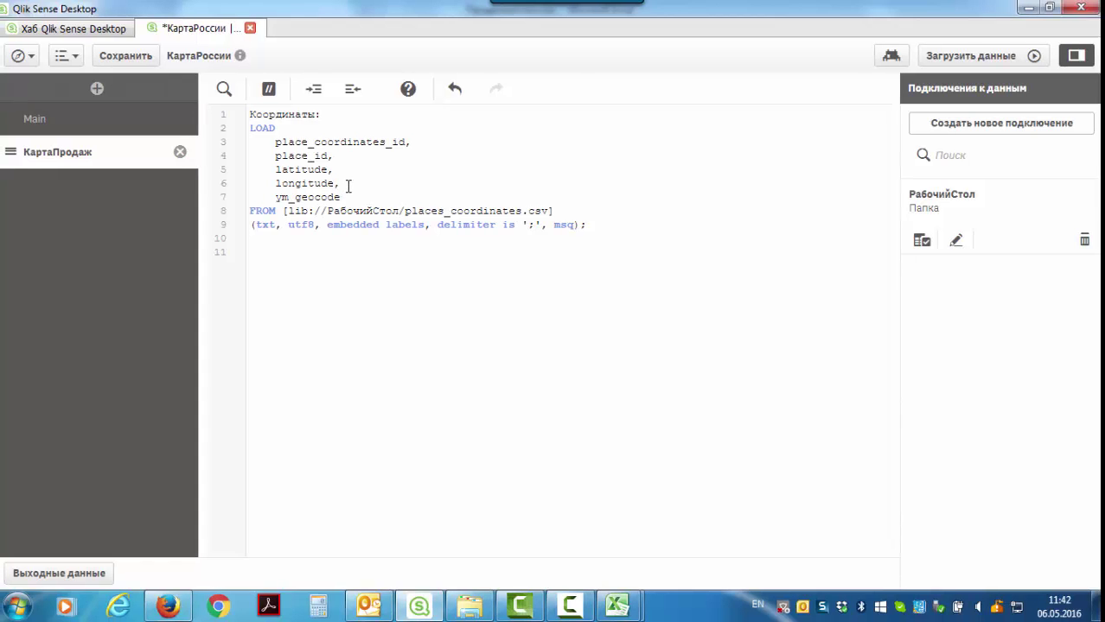
key("Return")
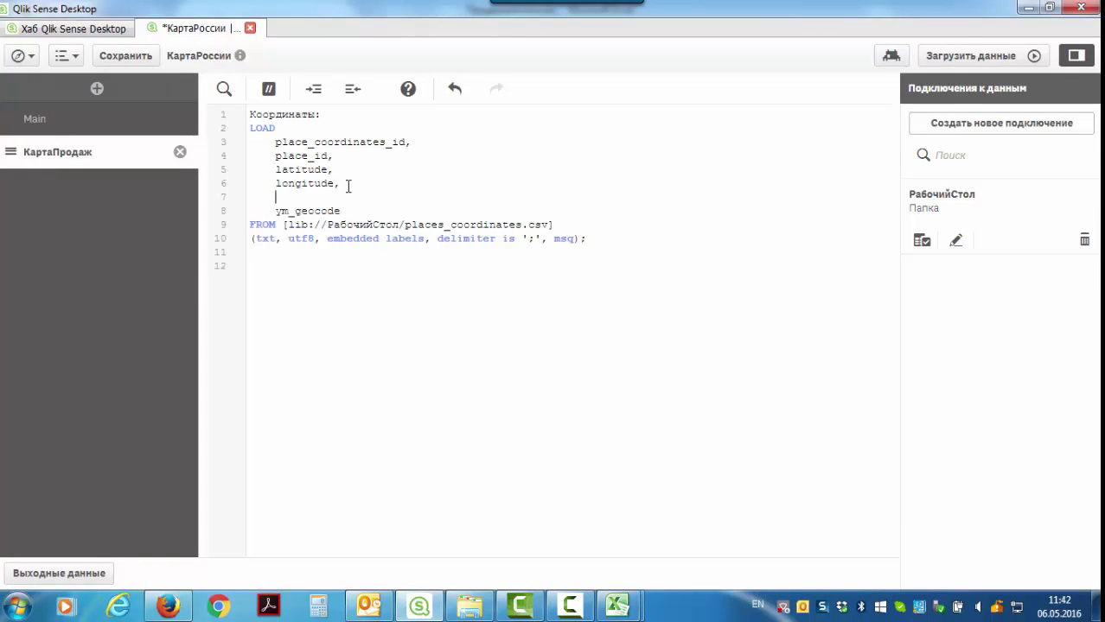
type("Ge")
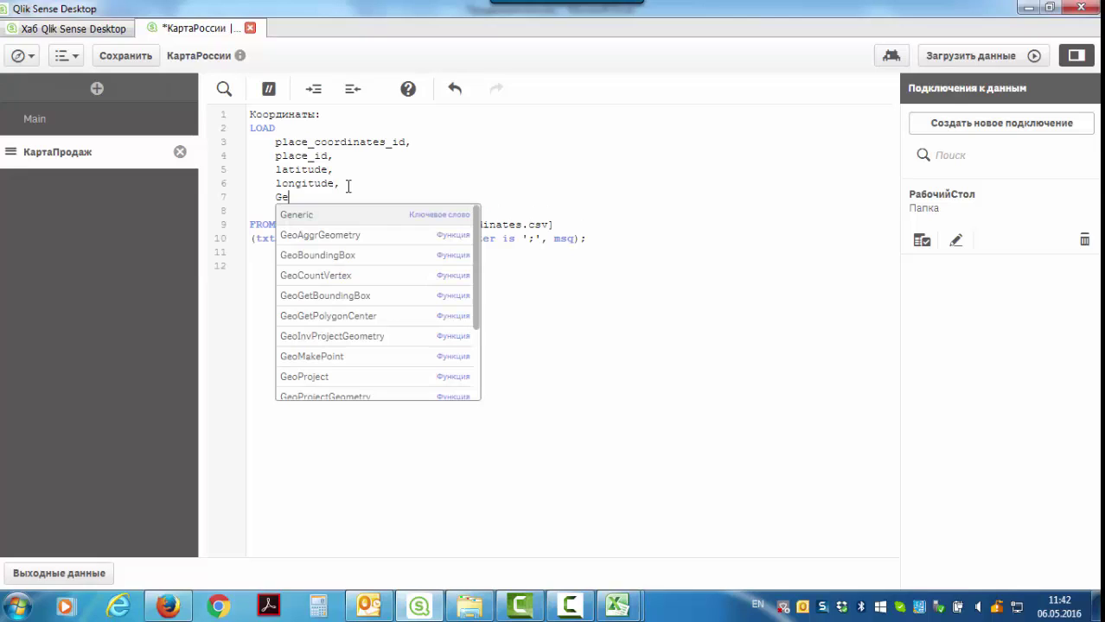
type("o")
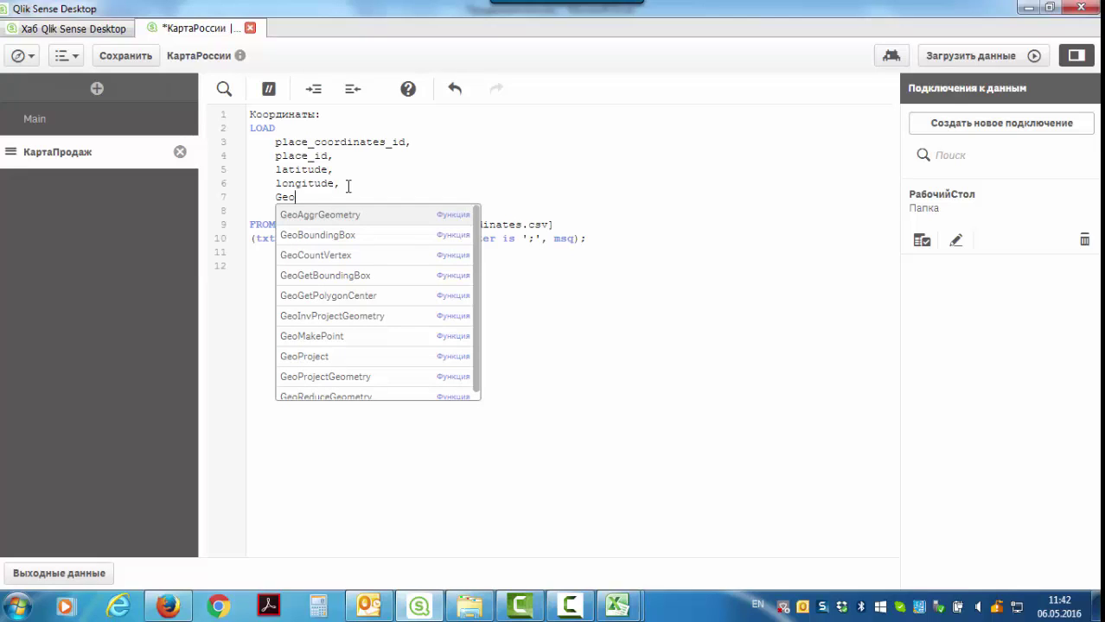
type("Ma")
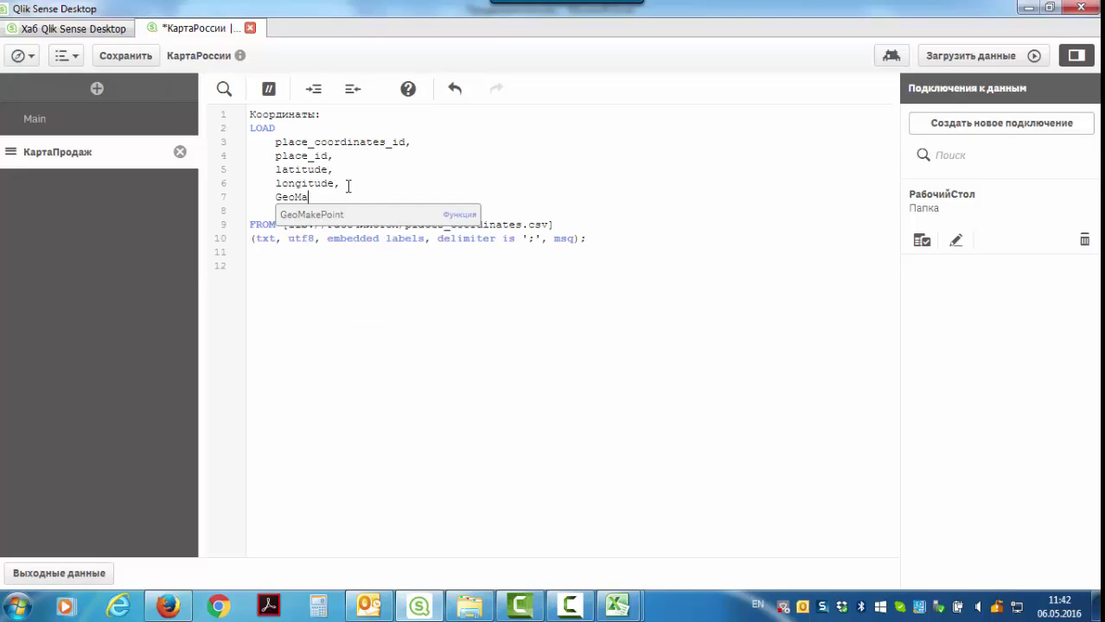
key("Return")
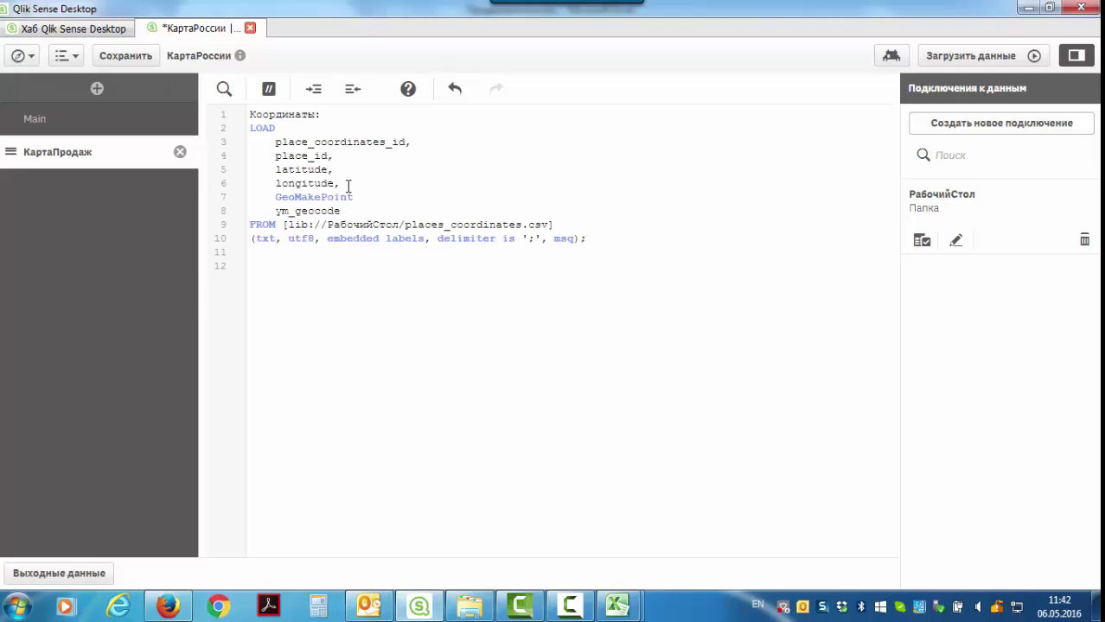
type("() as")
key("alt+shift")
type("Координаты,")
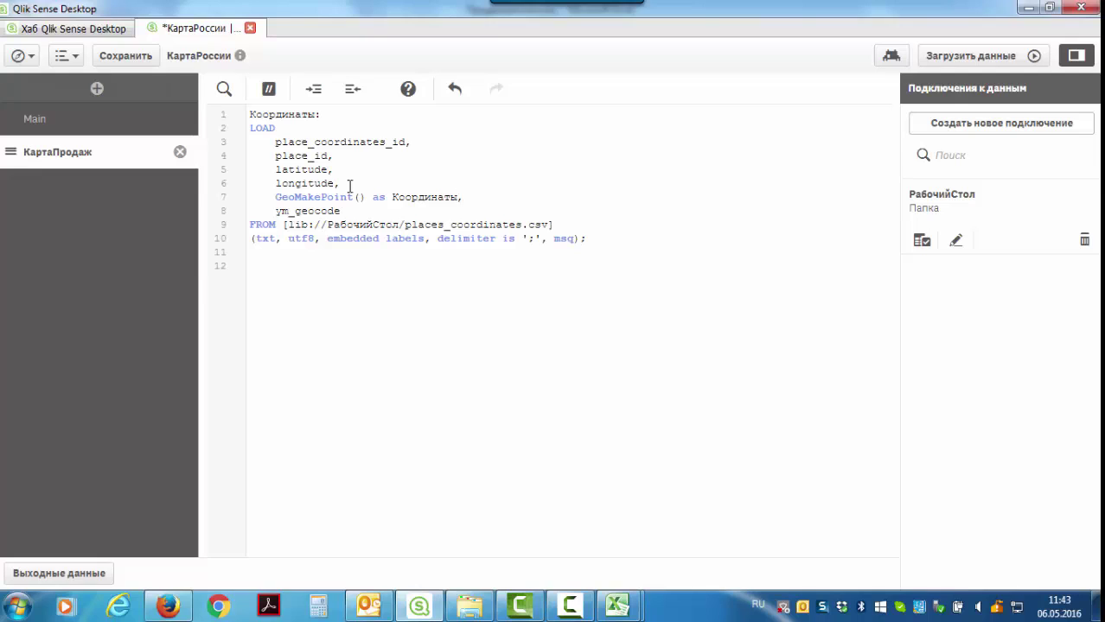
Step: Fill in the GeoMakePoint arguments with the latitude and longitude fields, and place the cursor on the empty line 12 below the script
double_click(309, 169)
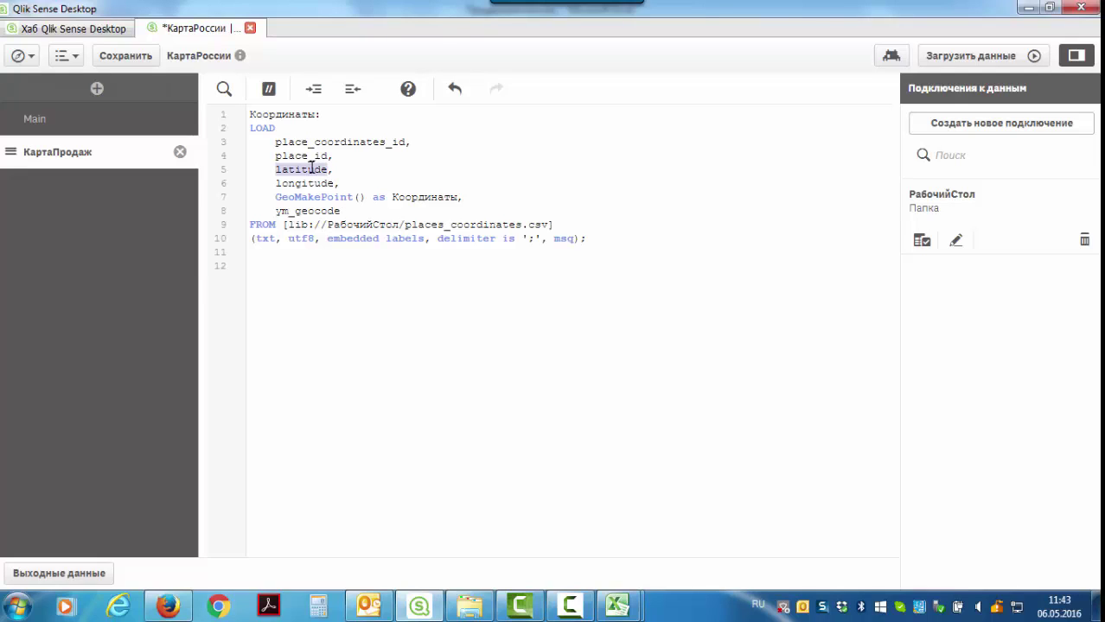
left_click_drag(338, 169, 275, 169)
key("ctrl+c")
left_click(359, 198)
key("ctrl+v")
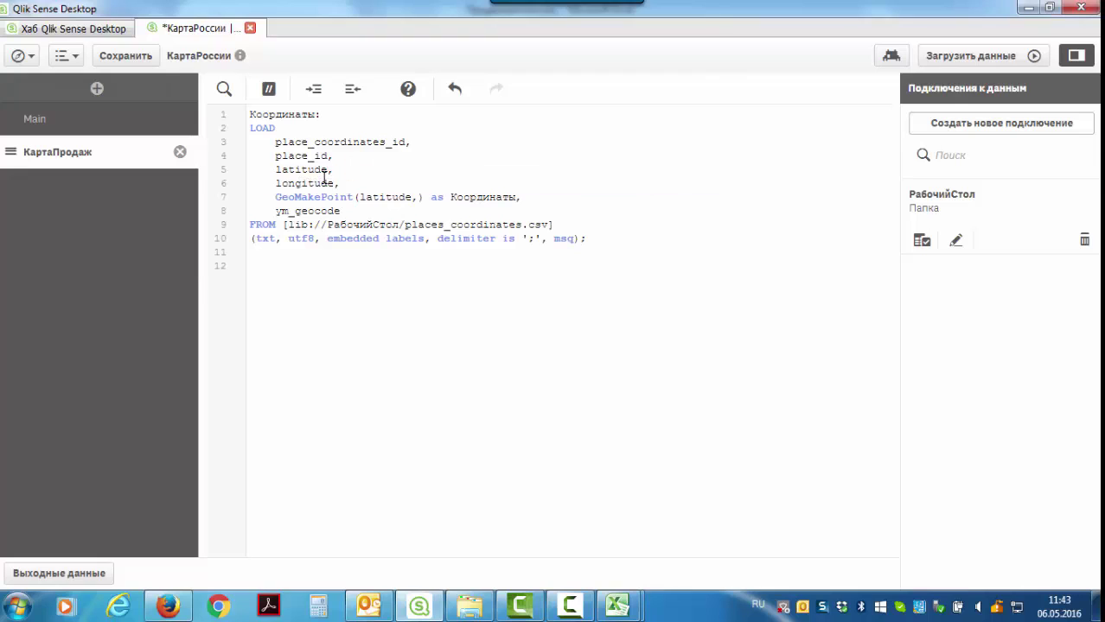
double_click(325, 183)
key("ctrl+c")
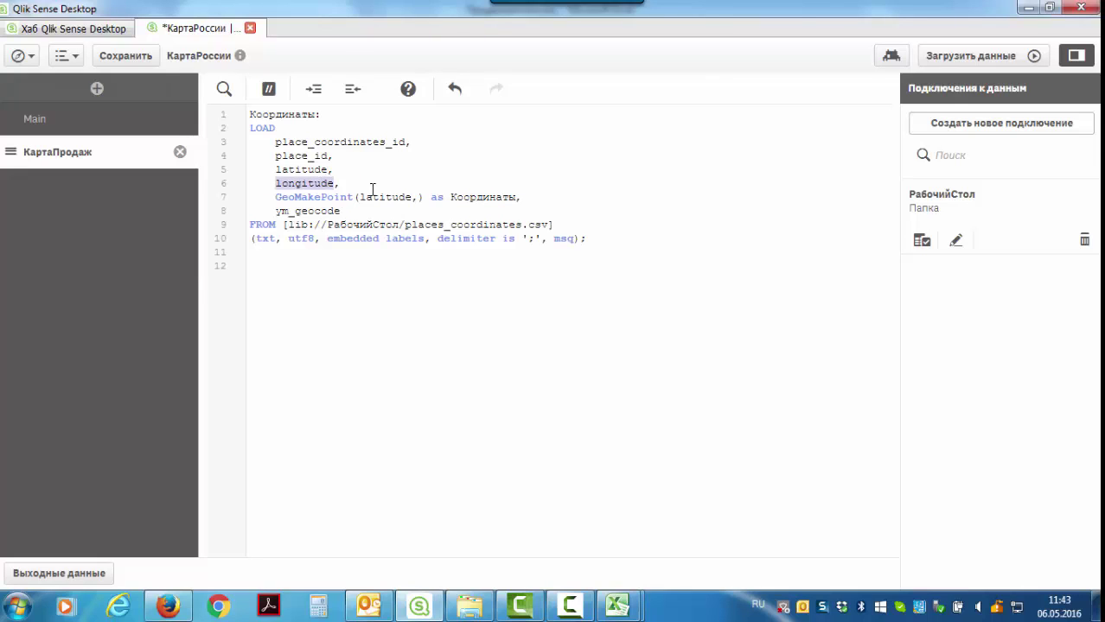
left_click(419, 197)
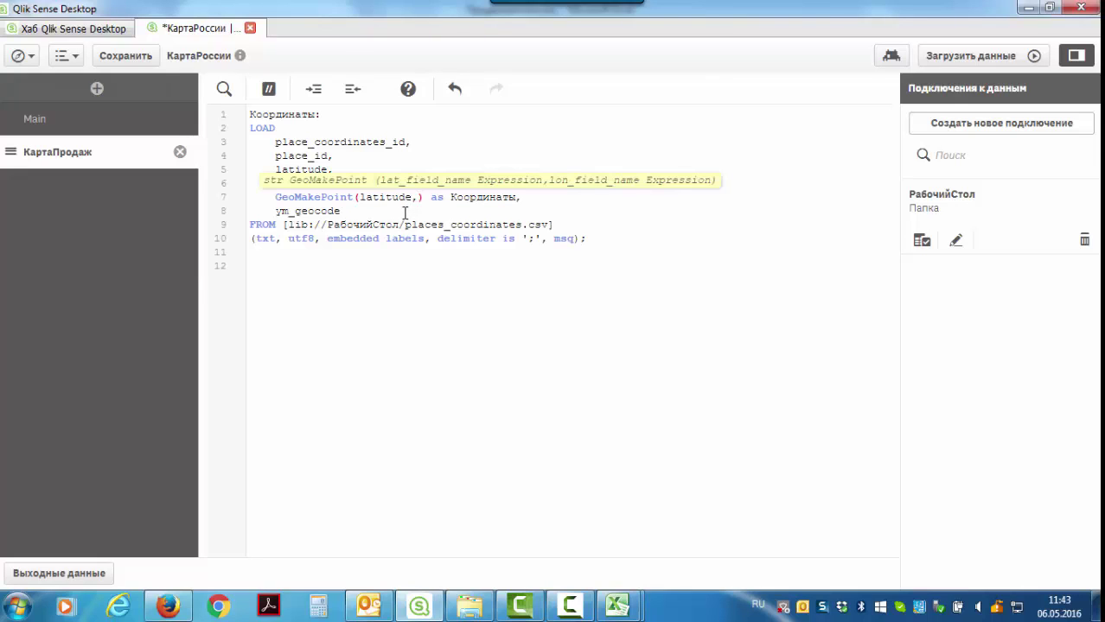
key("ctrl+v")
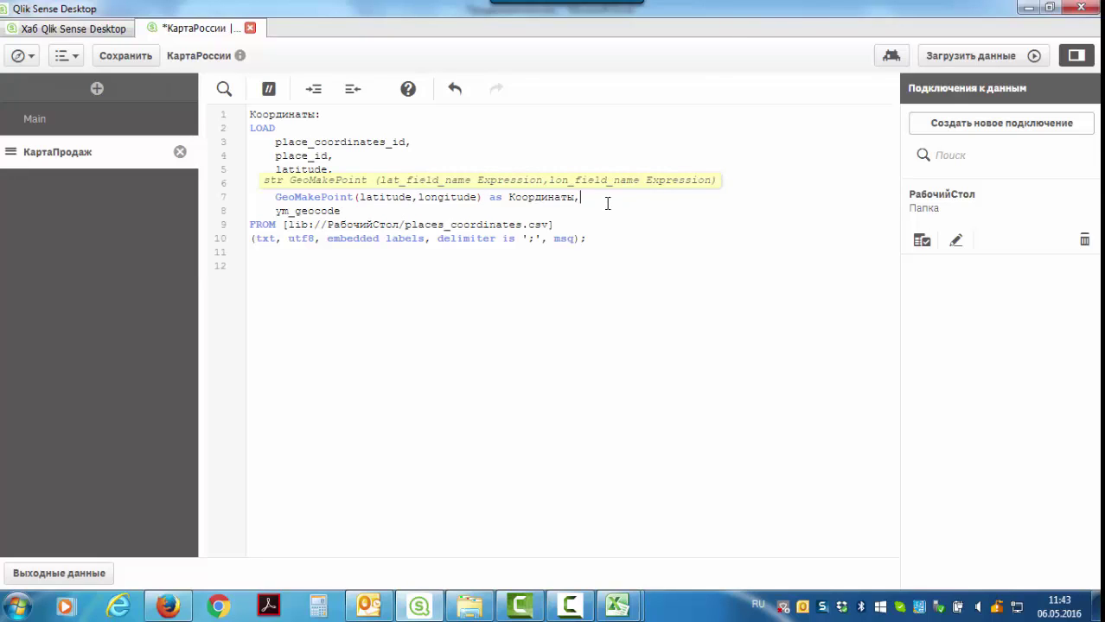
left_click(607, 198)
left_click(267, 268)
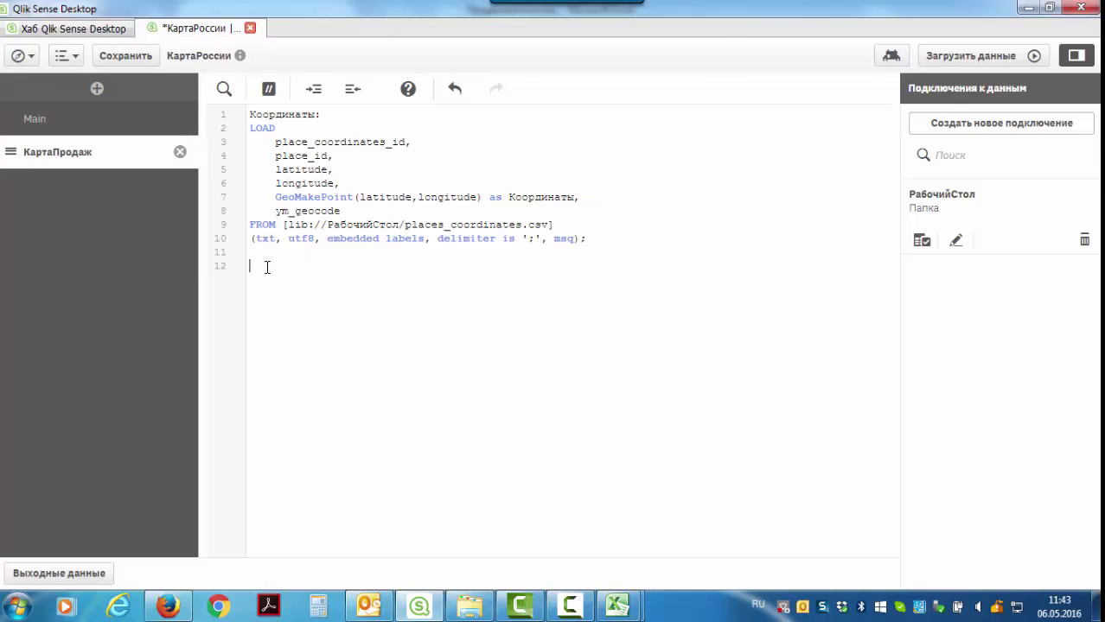